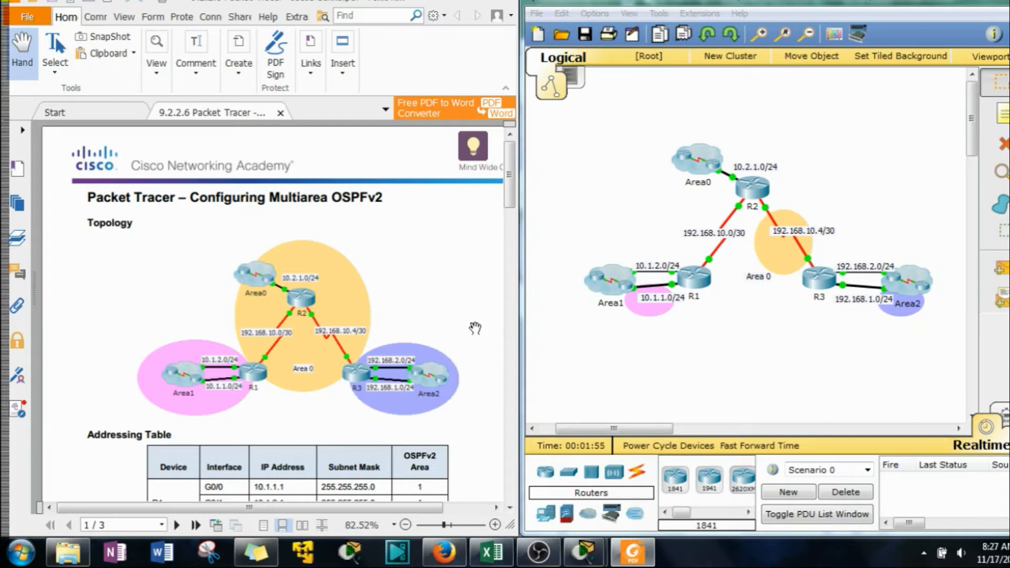
Review the lab instructions for topology and OSPFv2 setup, and open router R1's command-line interface
drag(509, 174, 507, 298)
click(703, 346)
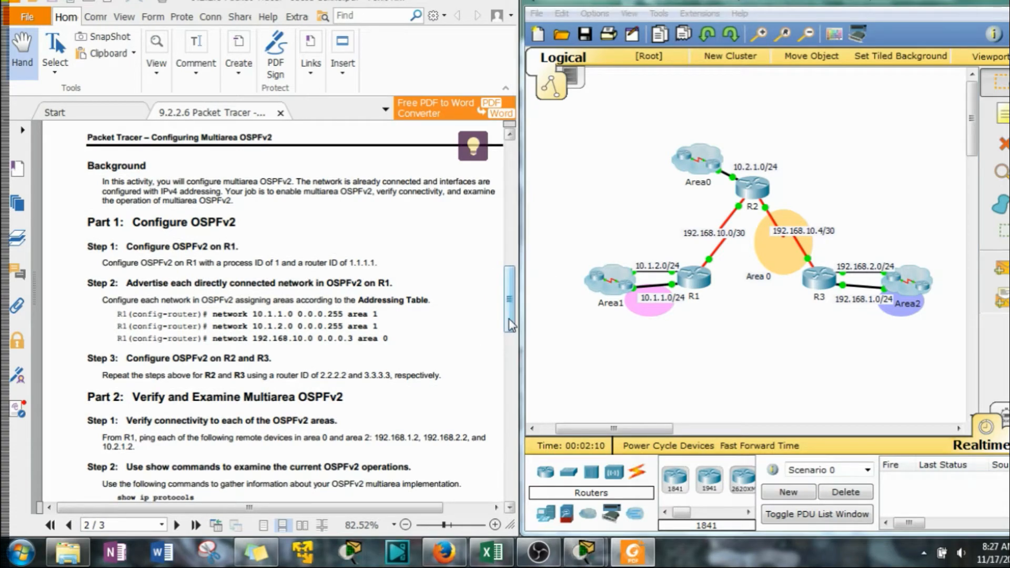
drag(513, 317, 510, 208)
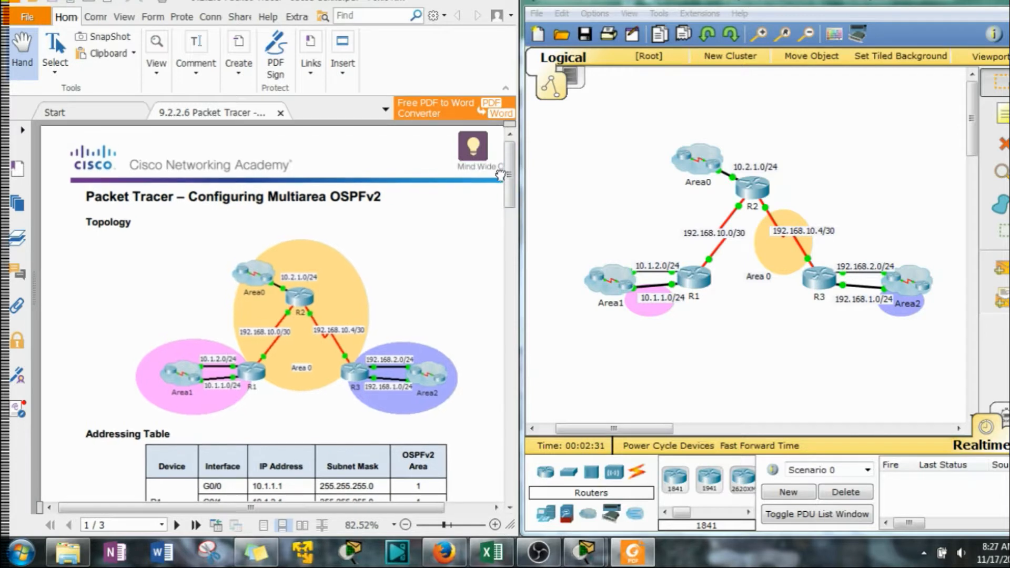
drag(508, 175, 502, 322)
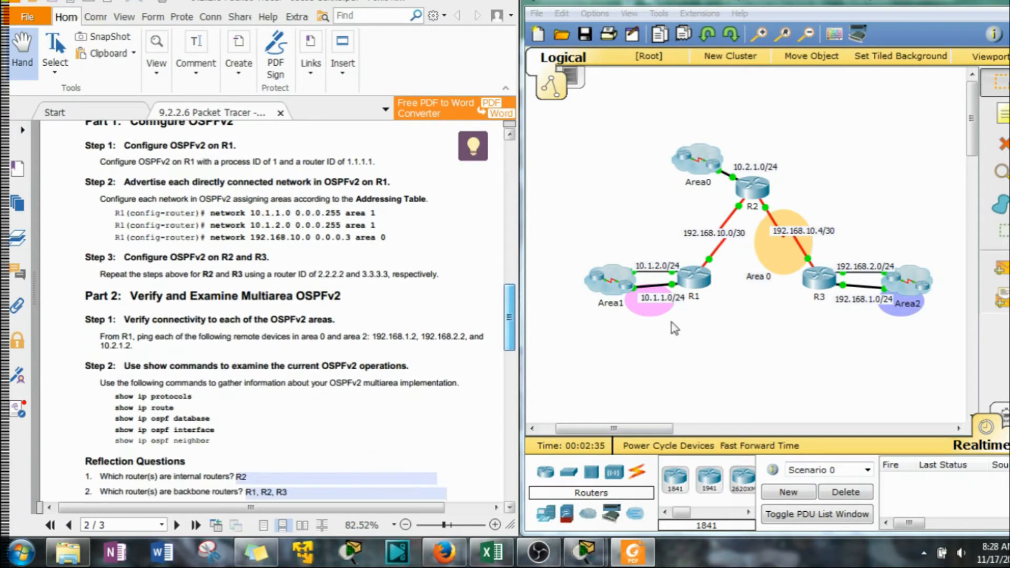
click(694, 277)
drag(545, 80, 766, 21)
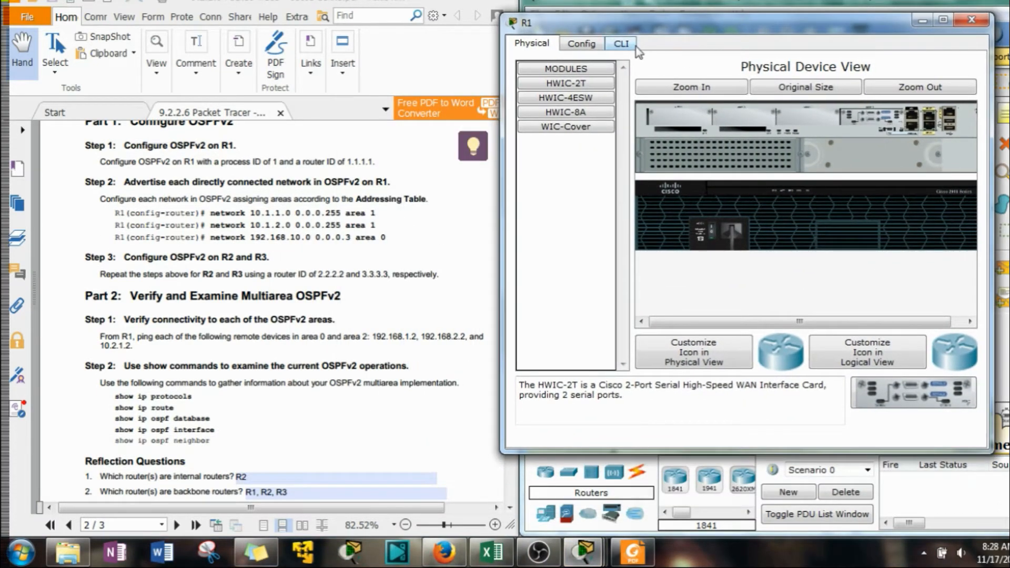
click(622, 43)
key(Return)
Enter privileged EXEC mode and then global configuration mode on R1
text(e n)
key(Return)
text(c)
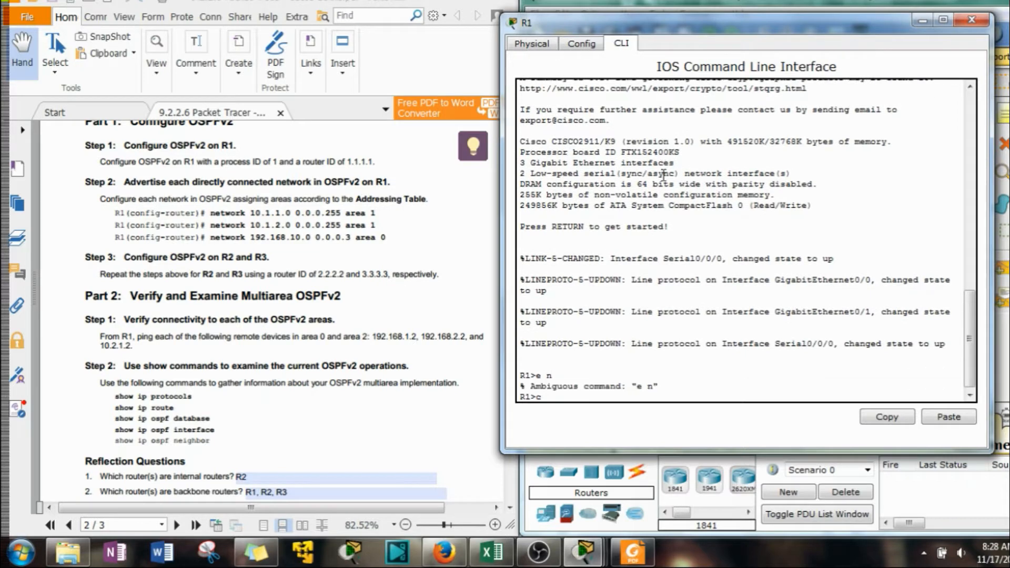
key(BackSpace)
key(BackSpace)
text(n)
key(Return)
text(conf t)
key(Return)
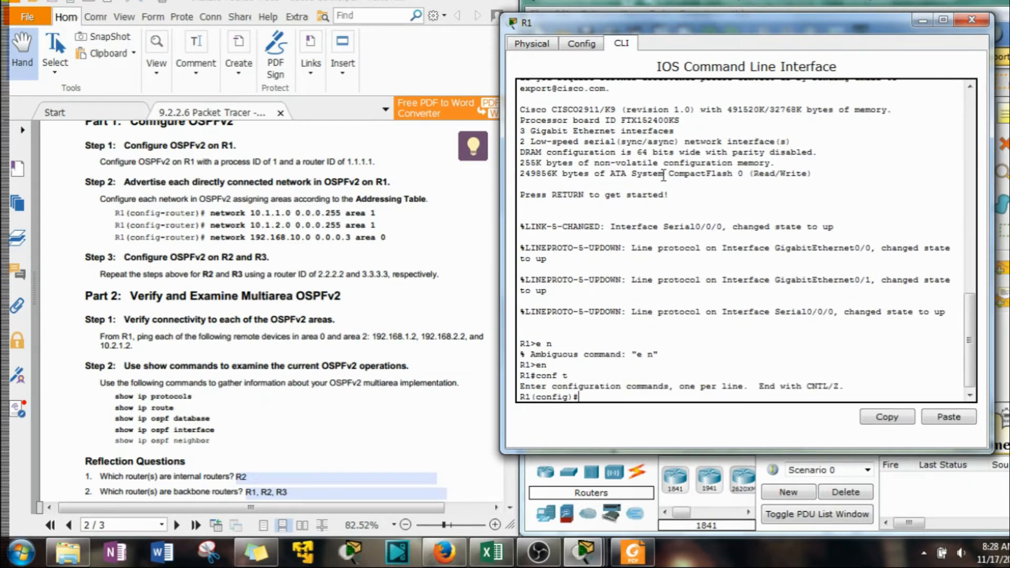
Start OSPF routing on R1 with process ID 1, as given in the lab instructions
text(router os)
key(Tab)
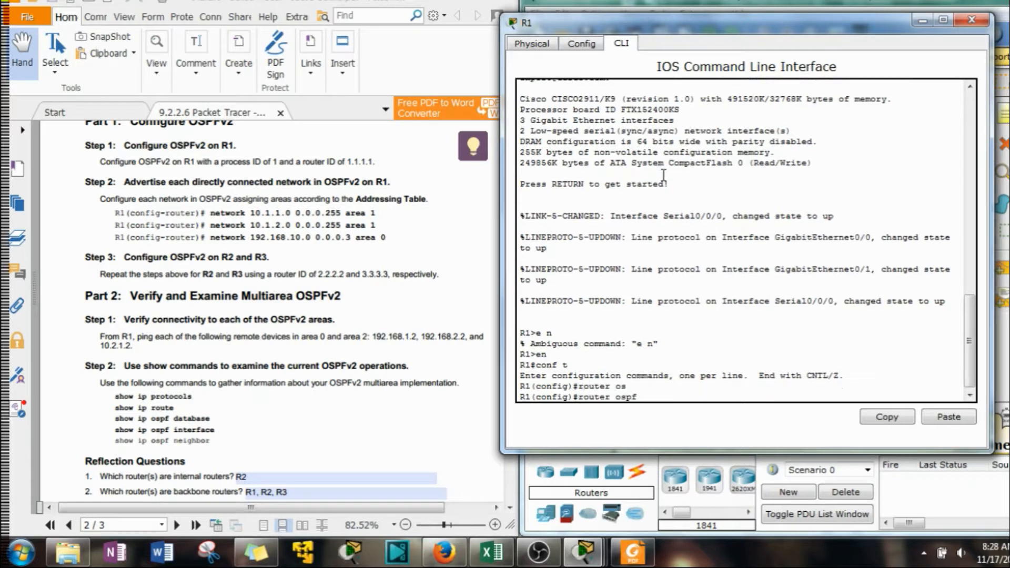
click(258, 167)
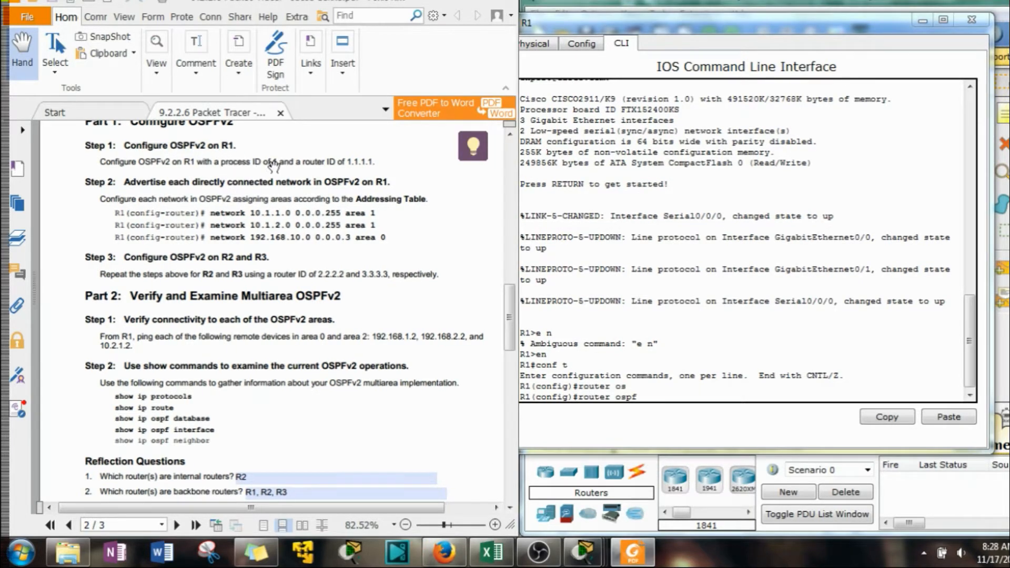
click(665, 403)
text(1)
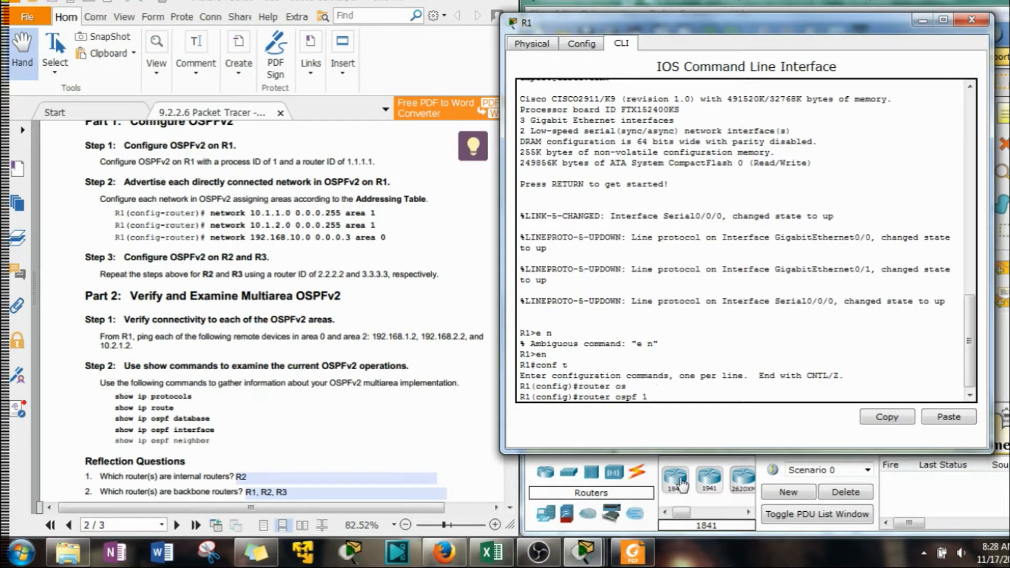
key(Return)
Set R1's OSPF router ID to 1.1.1.1
text(router)#r)
key(Tab)
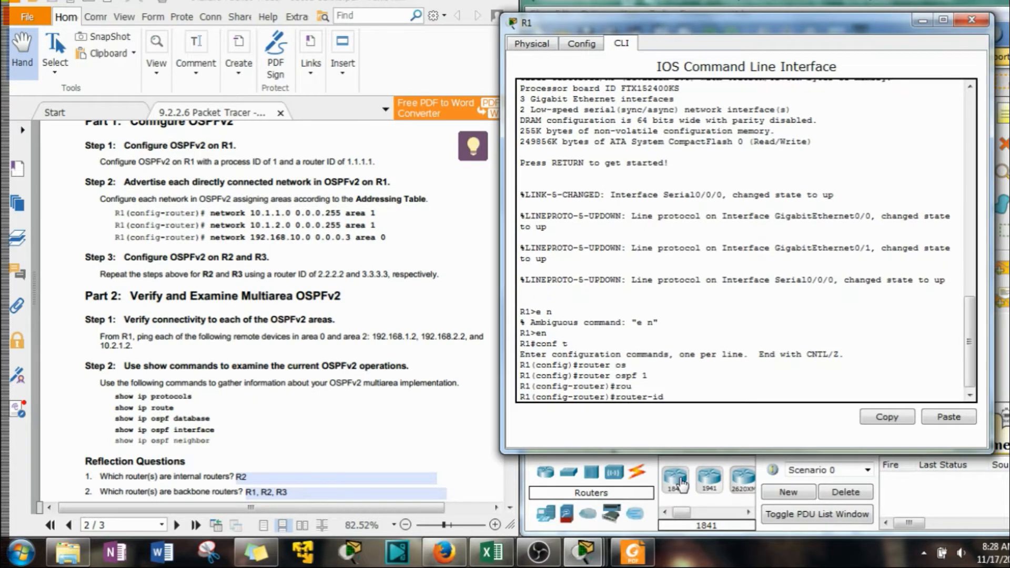
text(1.1.1.1)
key(Return)
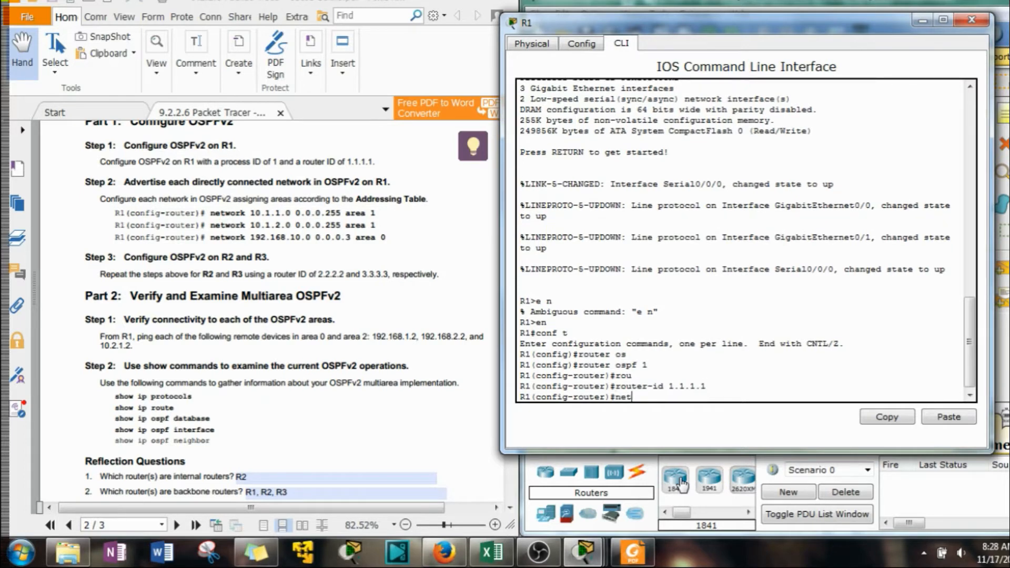
Advertise network 10.1.1.0 with wildcard mask 0.0.0.255 in OSPF area 1 on R1
text(net)
key(Tab)
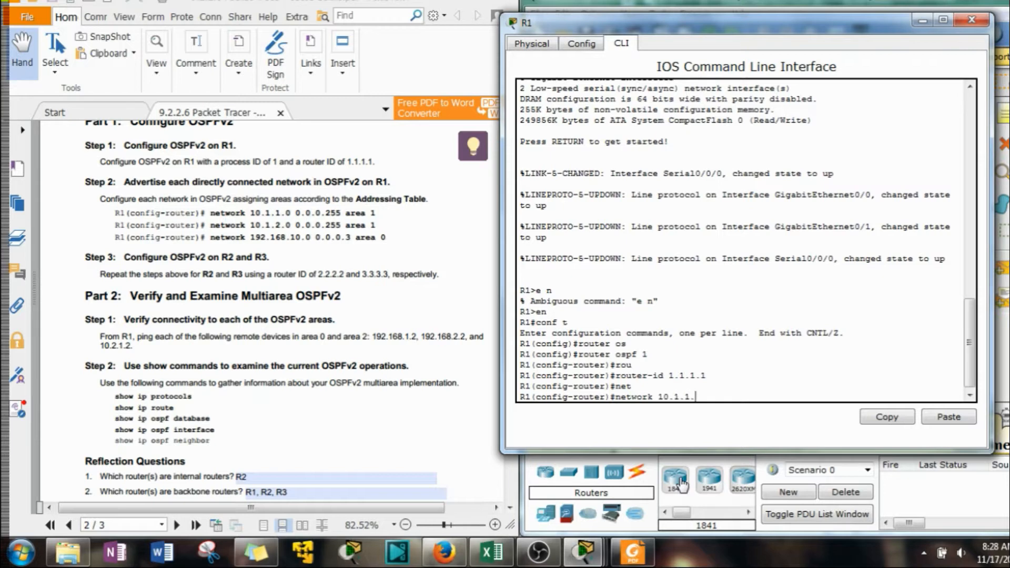
text(10.1.1.0 0.0.0.255)
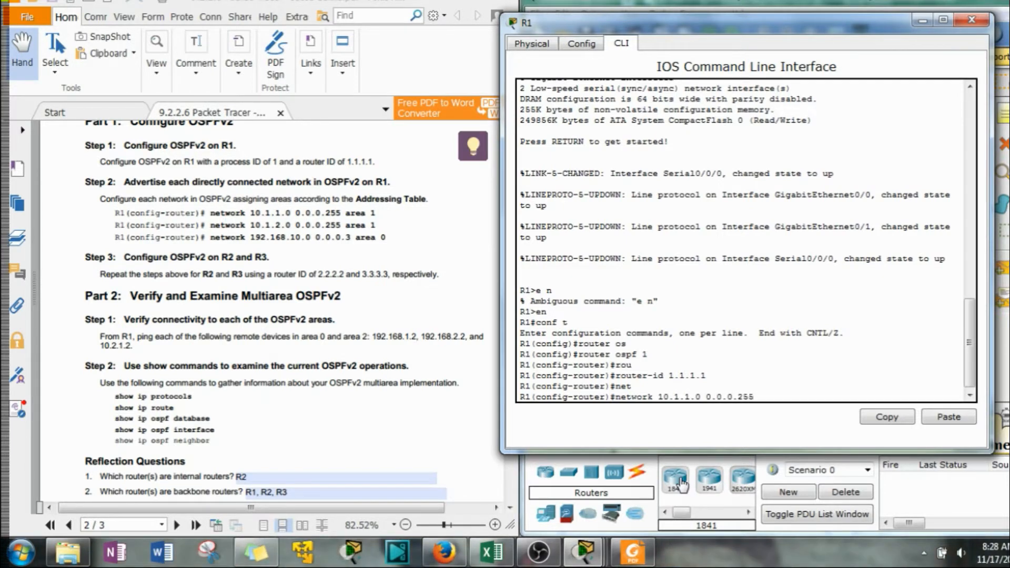
text( are)
key(Tab)
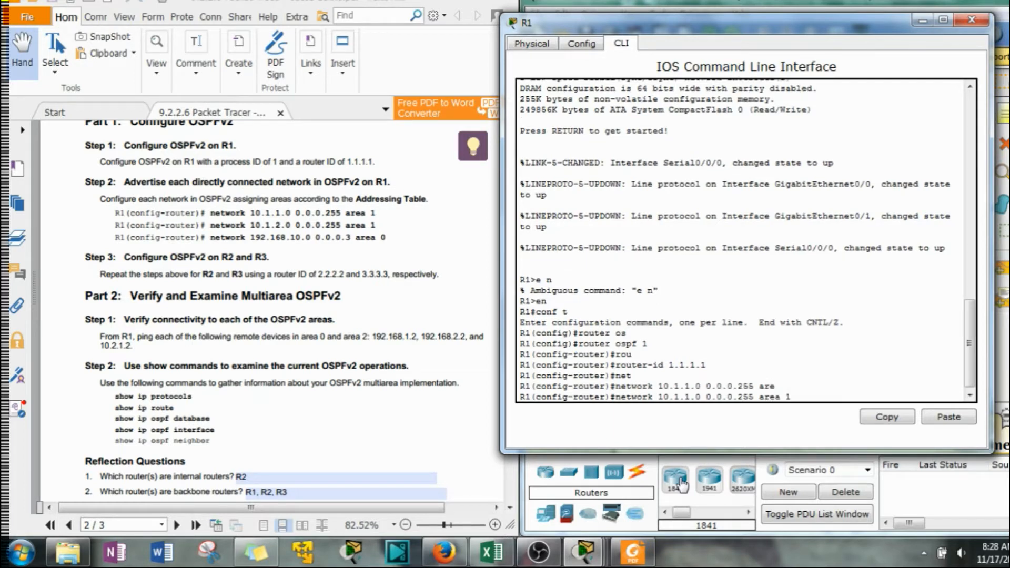
key(Return)
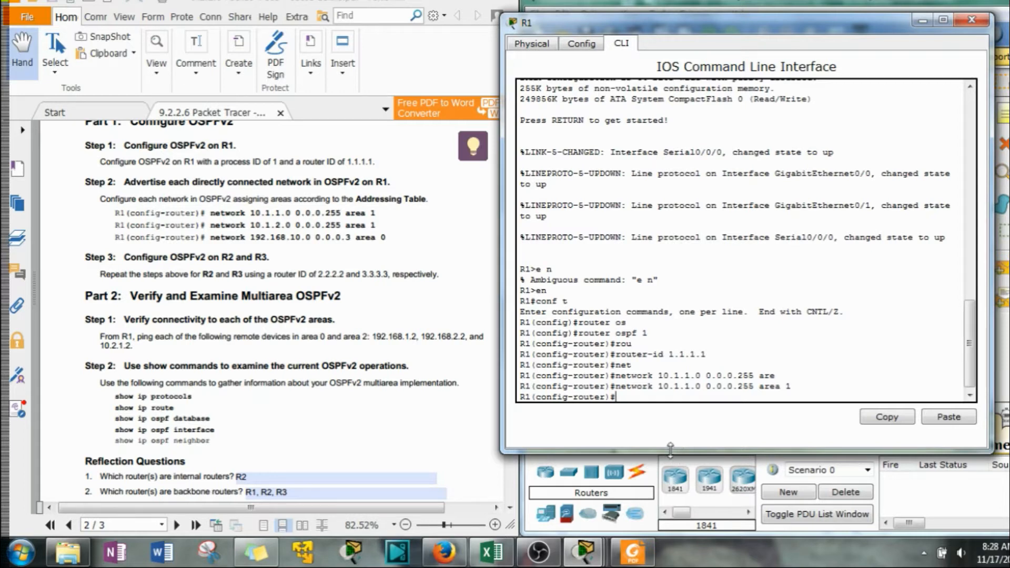
Reuse the previous network command on R1 to advertise 10.1.2.0 0.0.0.255 in area 1
key(Up)
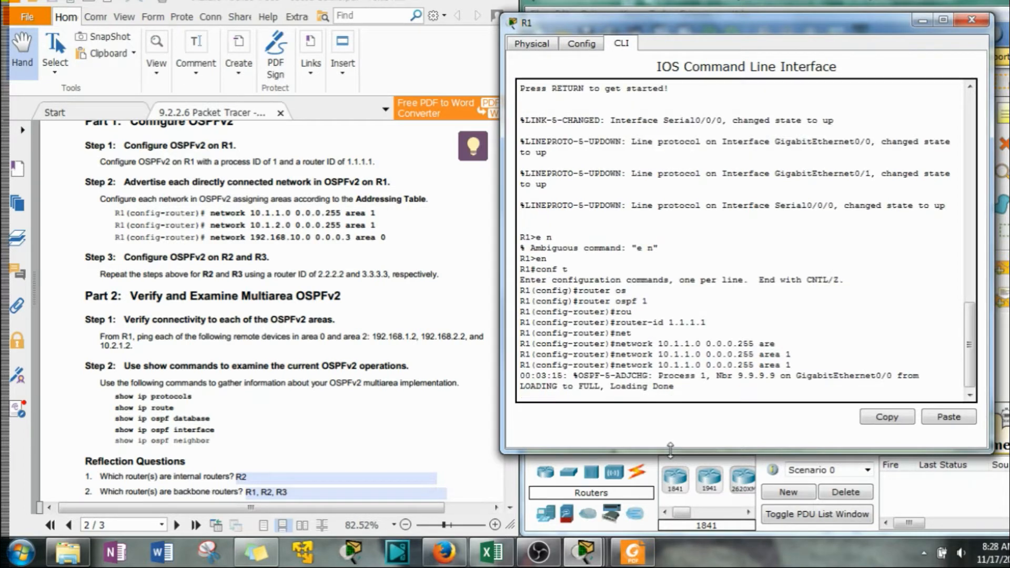
scroll(671, 449, up, 1)
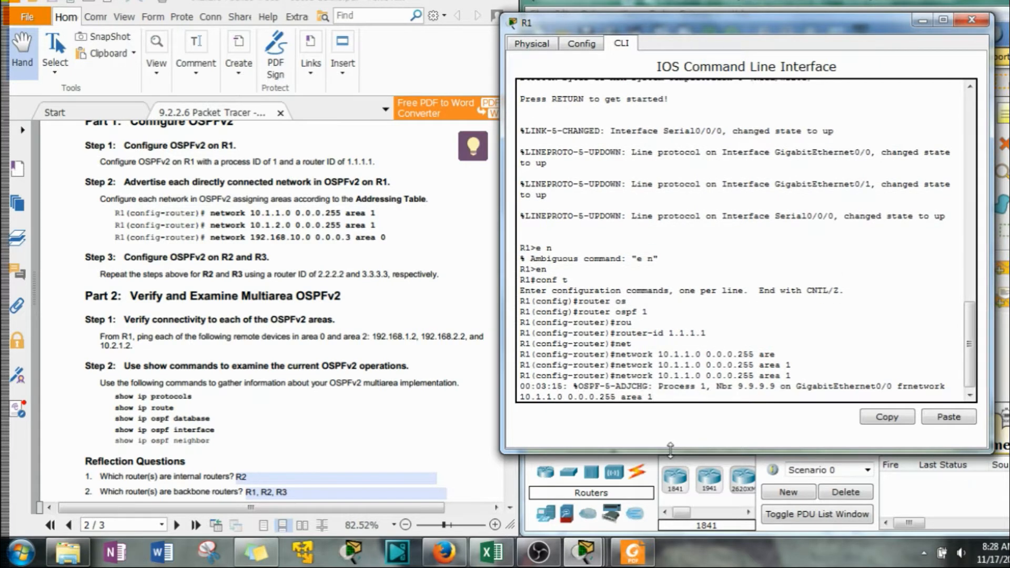
key(BackSpace)
text(2)
key(Return)
Advertise network 192.168.10.0 with wildcard mask 0.0.0.3 in OSPF area 0 on R1
key(Up)
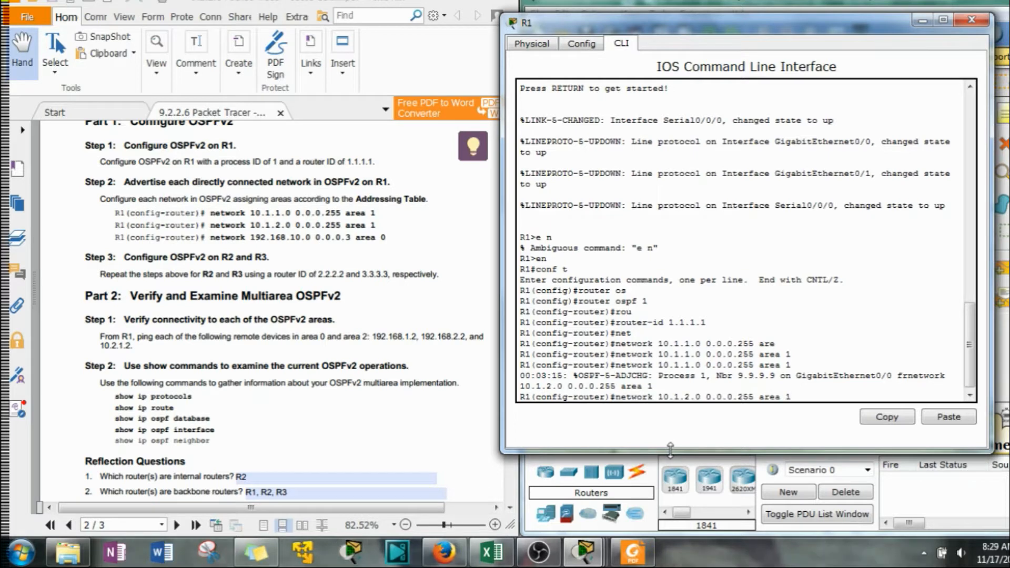
key(Down)
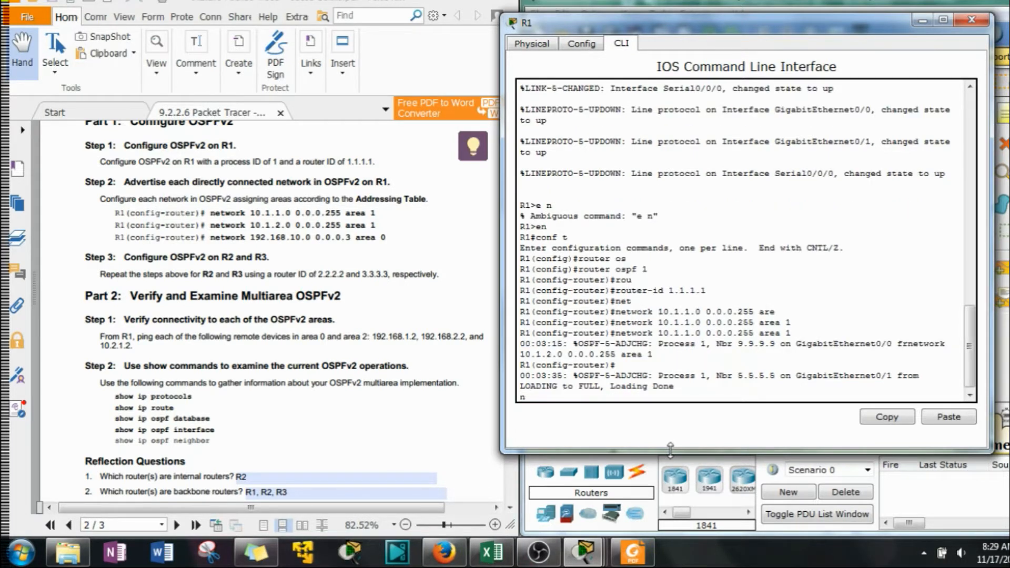
text(netw)
key(Tab)
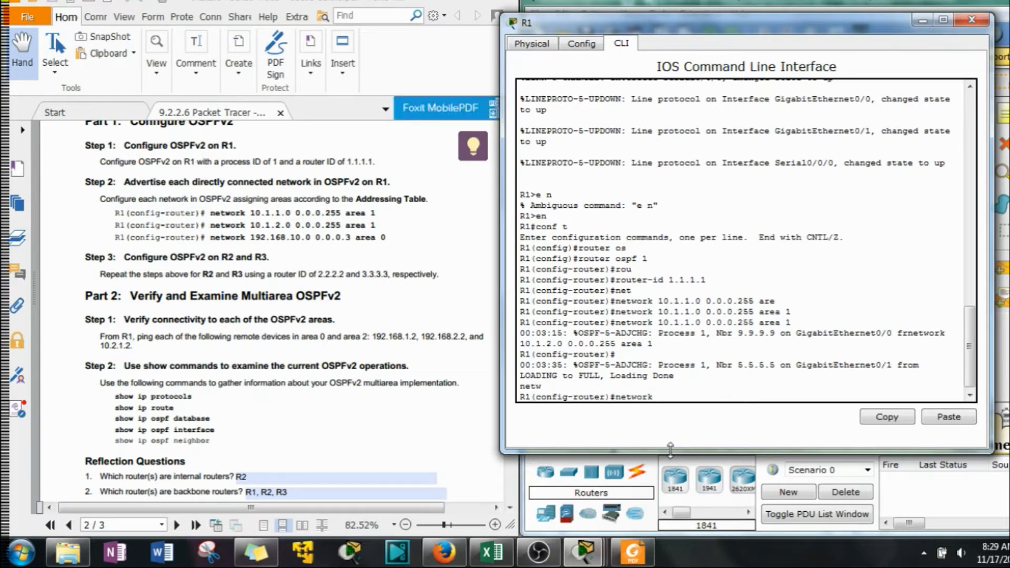
text(192.168.10.0 0.0.0.3)
text(ar)
key(Tab)
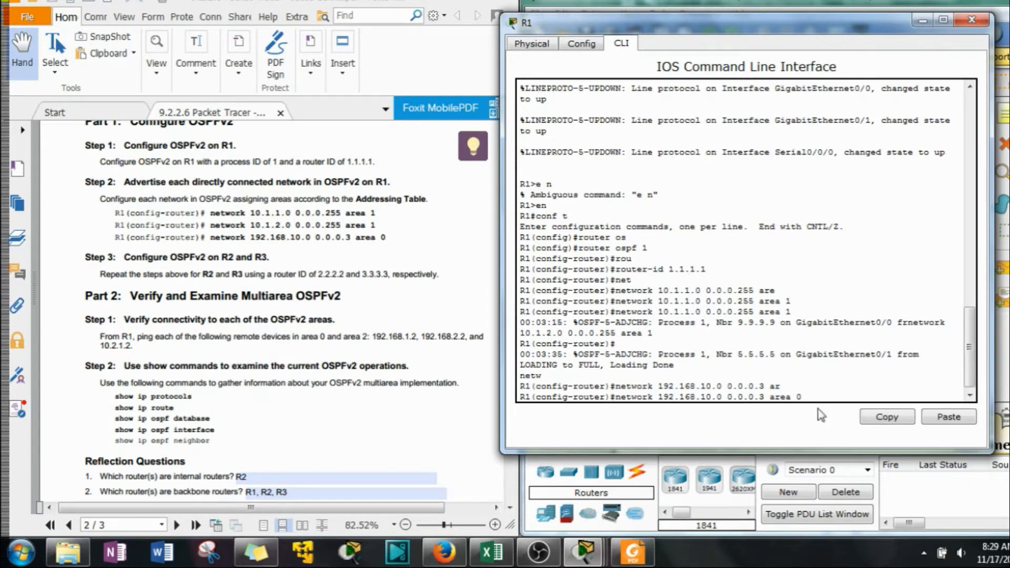
key(Return)
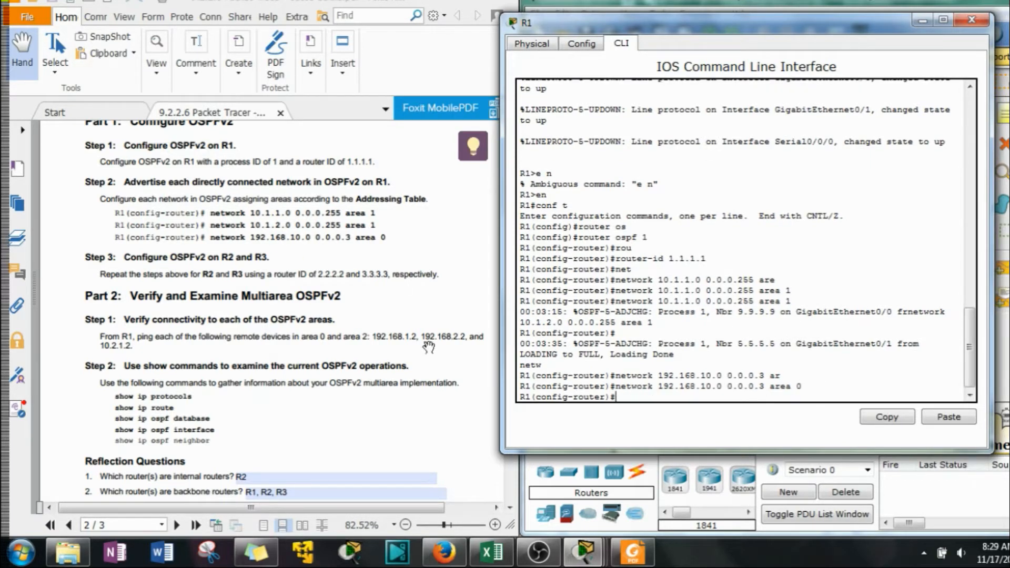
Exit R1's OSPF router configuration mode and minimize the R1 window
drag(689, 19, 726, 12)
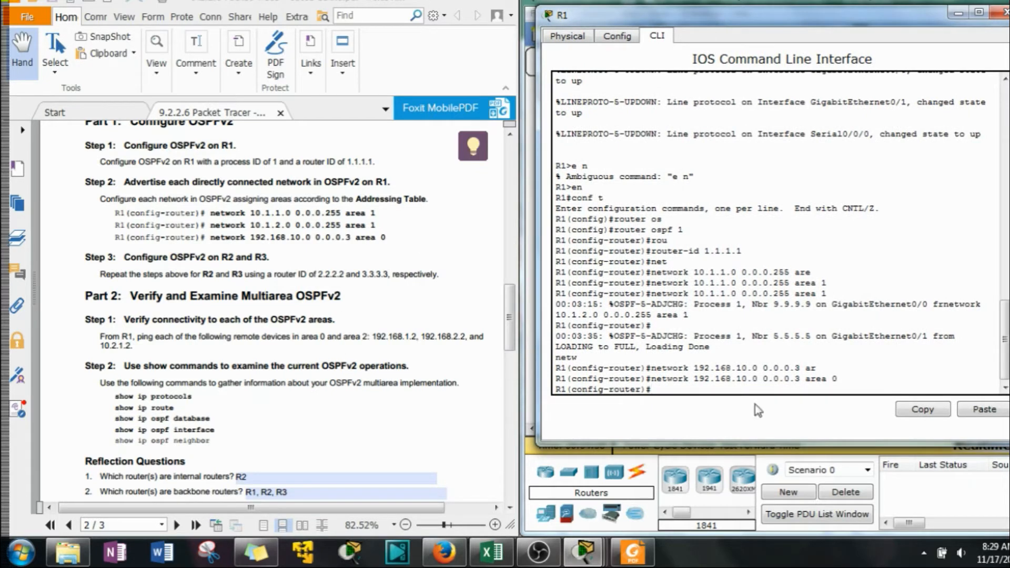
text(it)
key(Return)
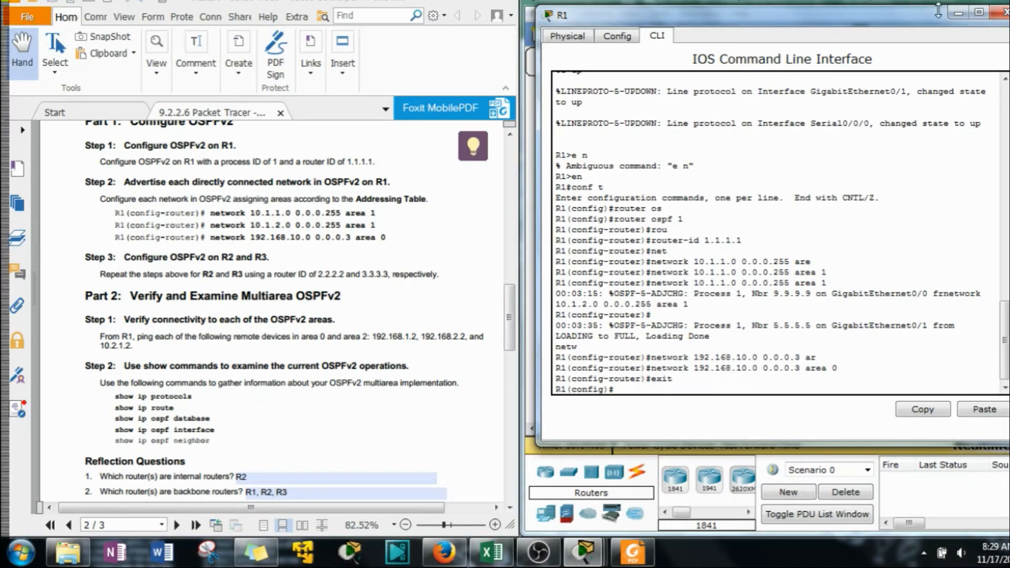
click(958, 12)
Bring up the PT Activity window and arrange it behind a shortened topology window so its completion bar stays visible
mouse_move(577, 557)
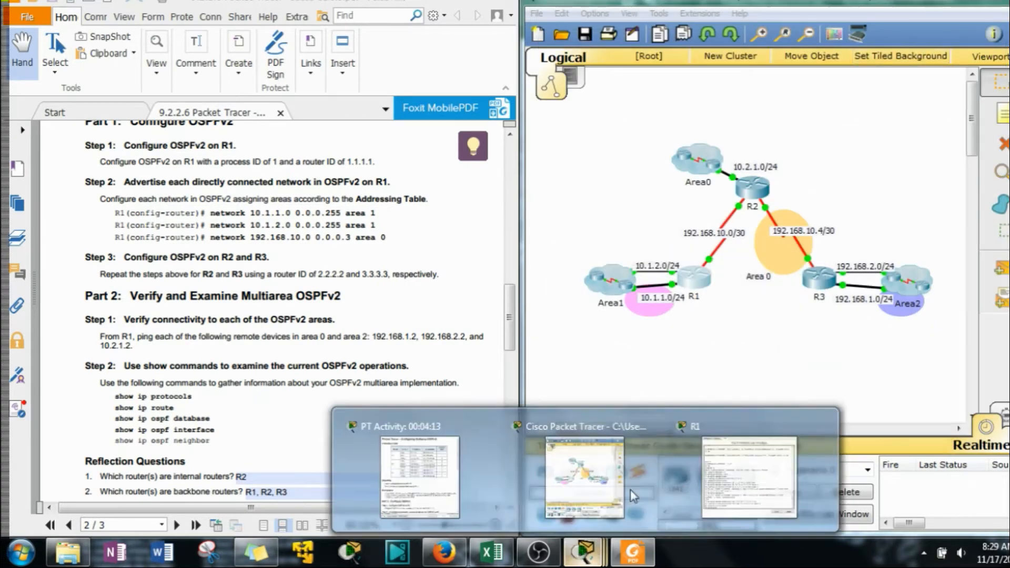
click(475, 441)
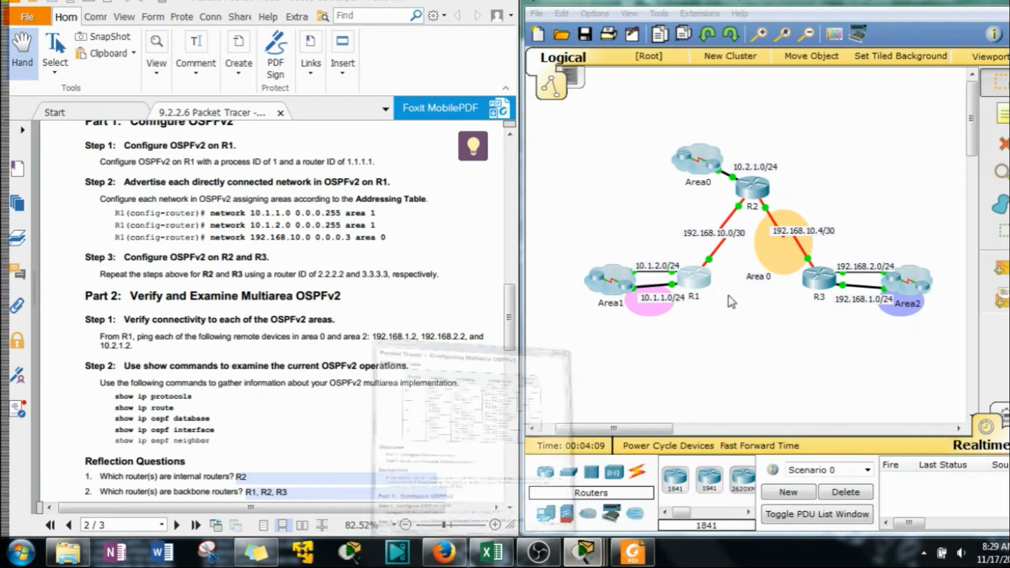
drag(387, 2, 895, 273)
click(902, 220)
mouse_move(838, 4)
mouse_down()
mouse_move(847, 29)
mouse_move(843, 0)
mouse_up()
drag(414, 28, 522, 22)
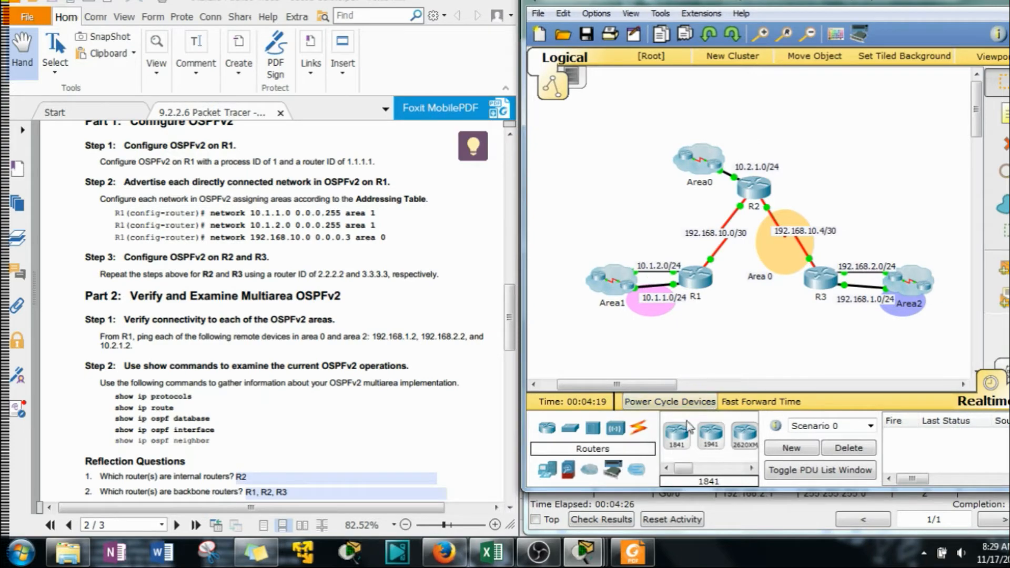
Open router R2's command-line interface and start its console session
click(757, 191)
drag(634, 90, 820, 35)
click(590, 51)
drag(611, 38, 672, 15)
key(Return)
key(Return)
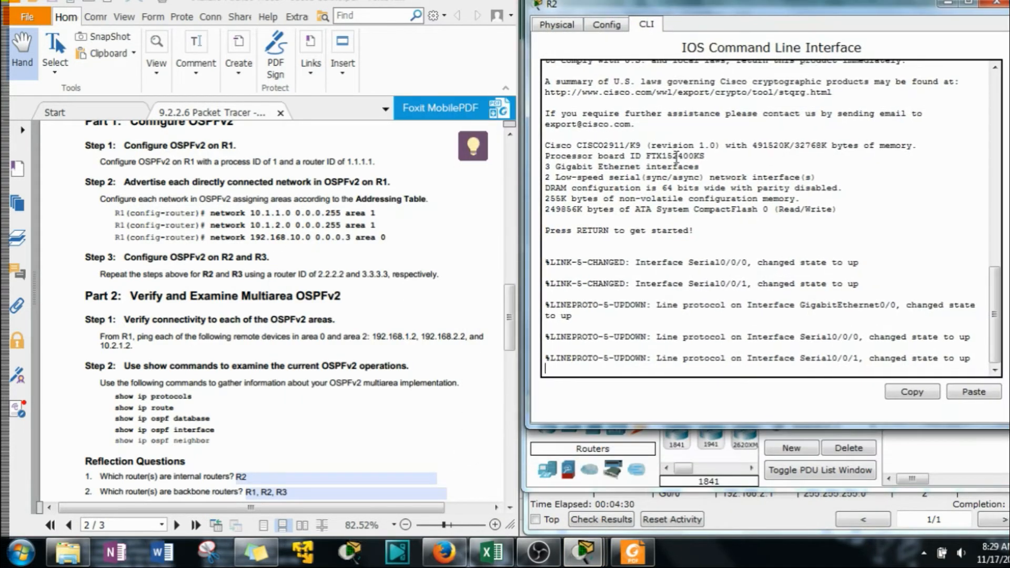
Enter privileged EXEC mode and then global configuration mode on R2
text(en)
key(Return)
text(c)
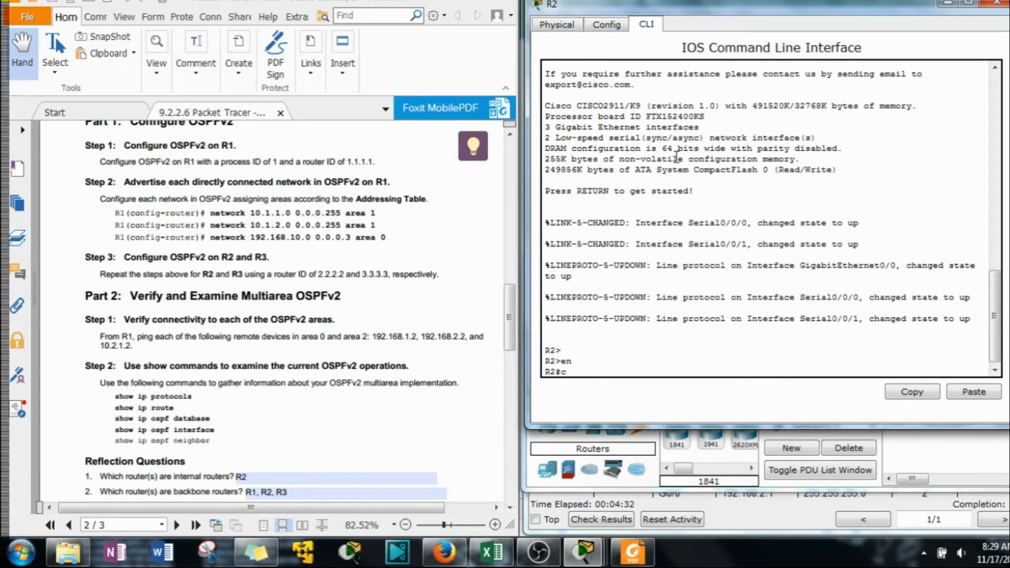
text(onf t)
key(Return)
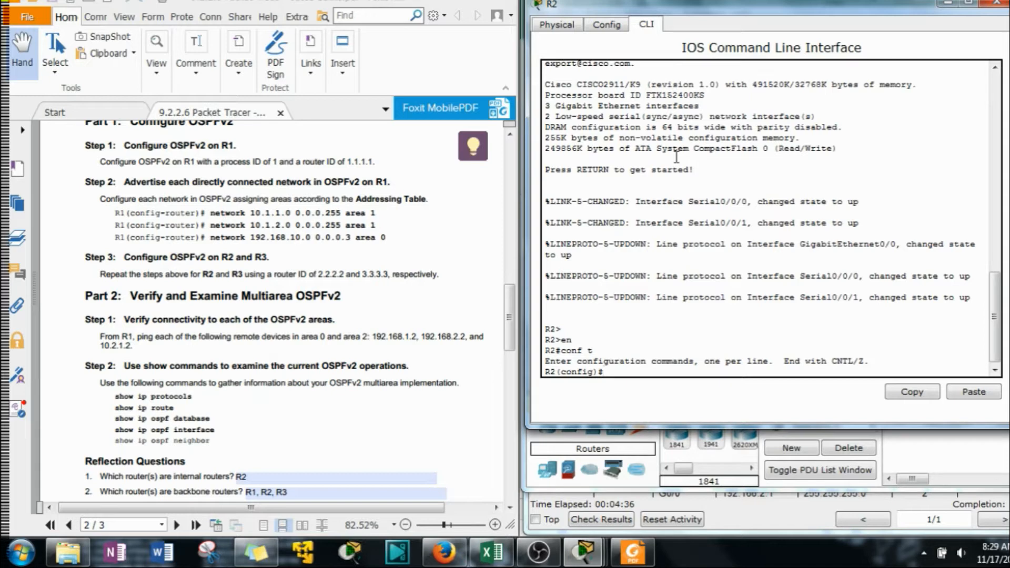
Start OSPF routing on R2 with process ID 1
key(BackSpace)
key(BackSpace)
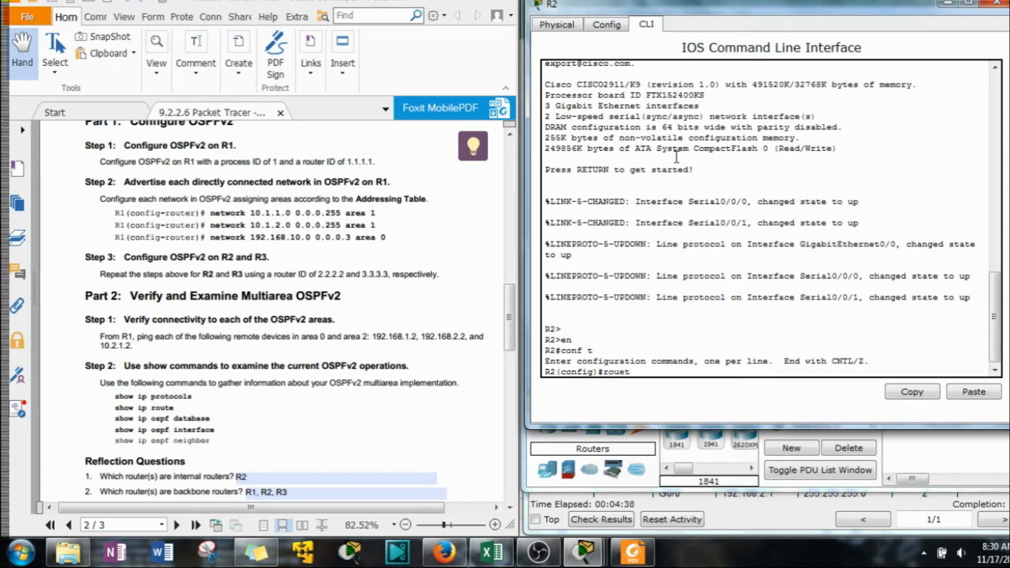
text(ter)
key(Tab)
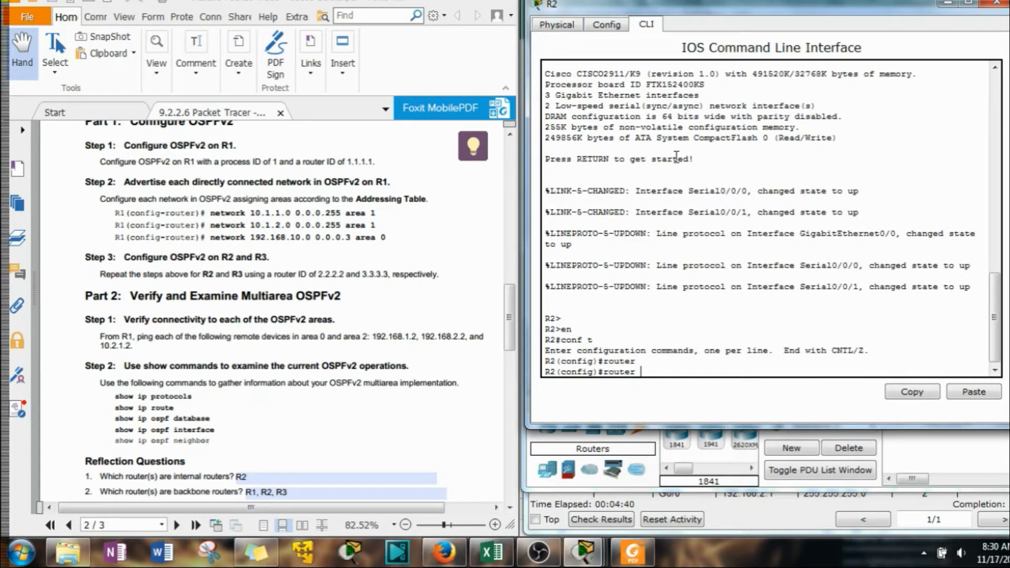
text(os)
key(Tab)
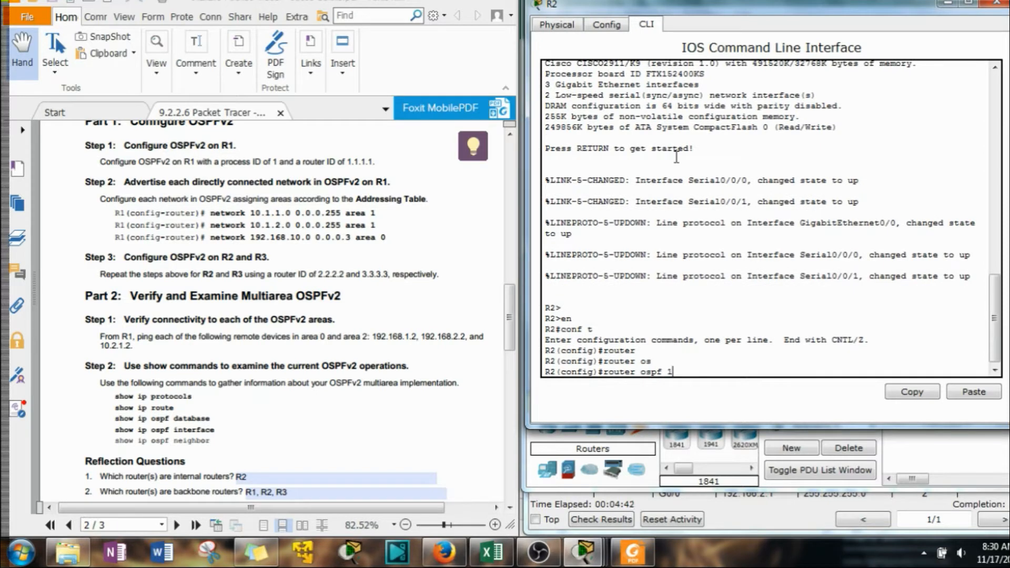
text(1)
key(Return)
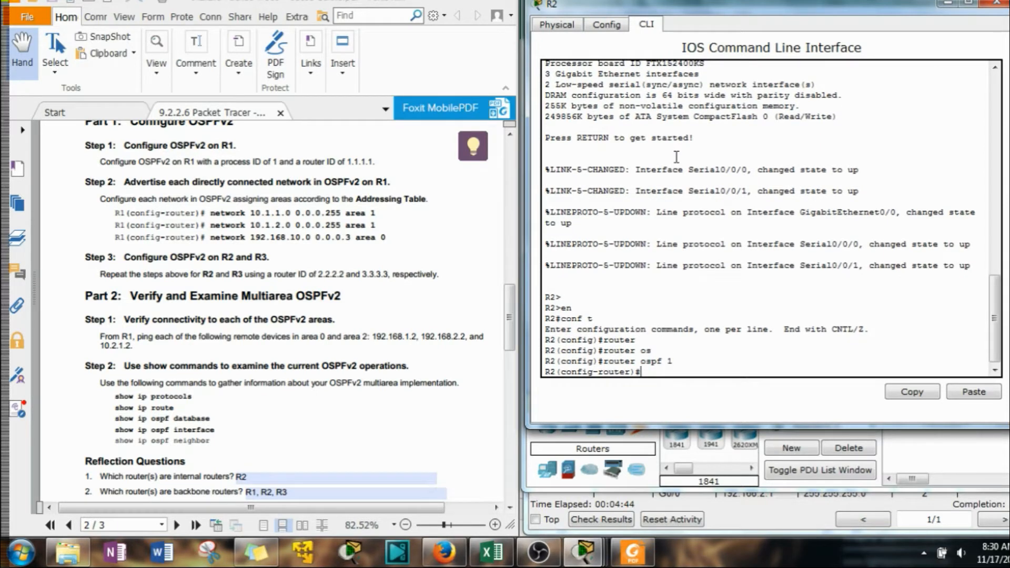
Set R2's OSPF router ID to 2.2.2.2
text(rou)
key(Tab)
text(2.2.2.)
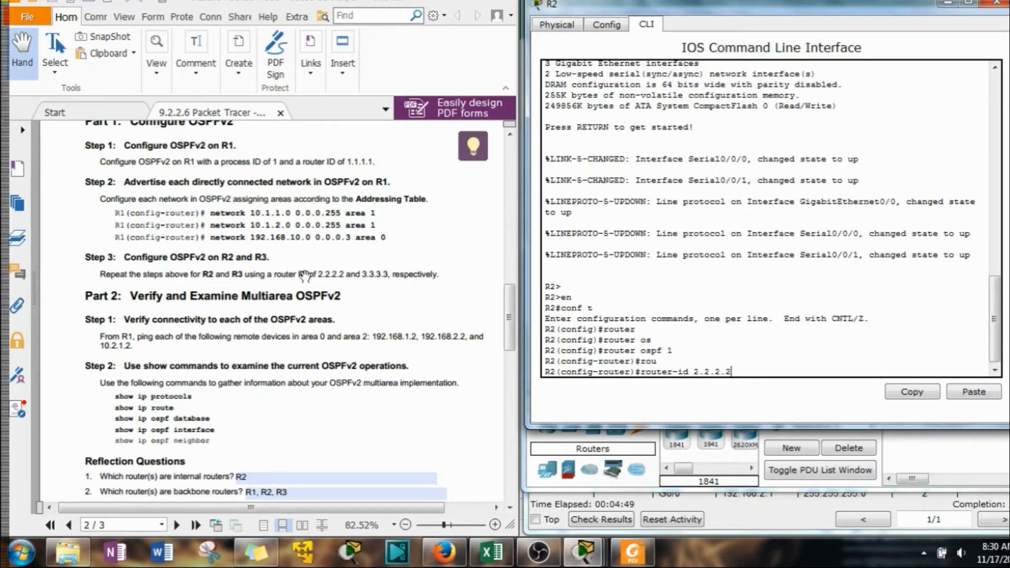
key(Return)
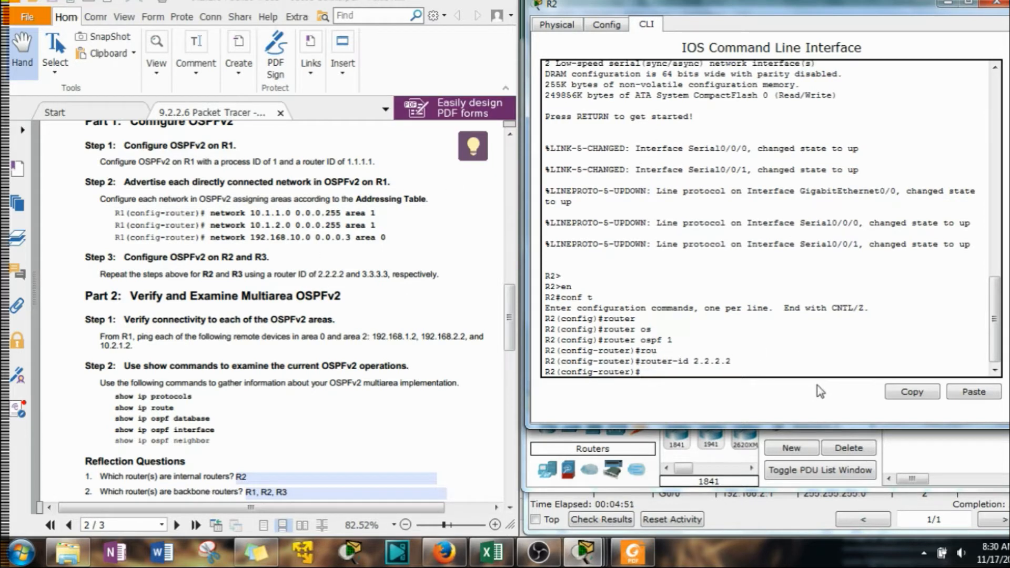
Using the addressing table, advertise network 10.2.1.0 with wildcard mask 0.0.0.255 in area 0 on R2
text(ner)
key(Tab)
drag(510, 316, 501, 248)
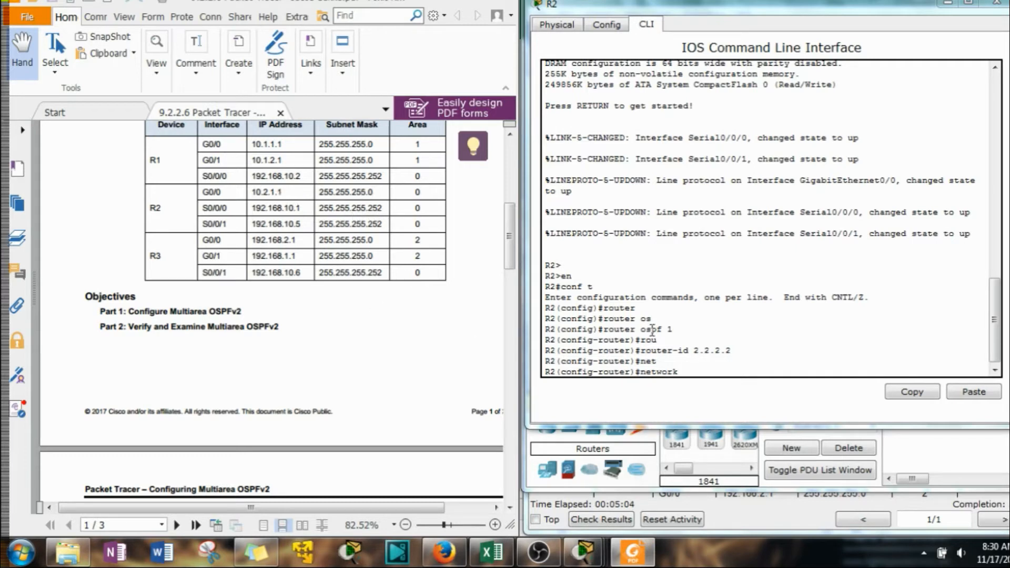
click(703, 371)
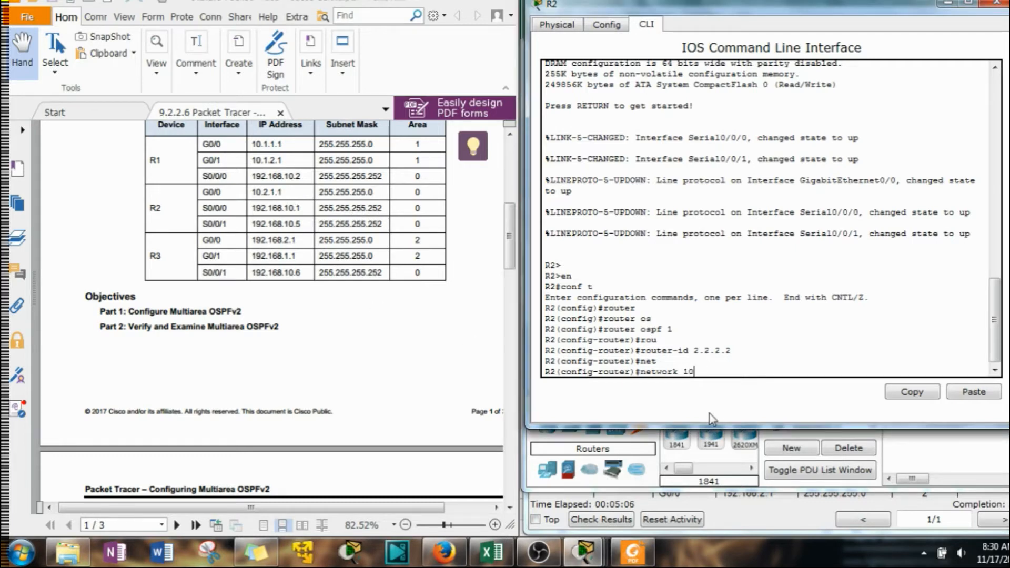
text(10.2.1.0)
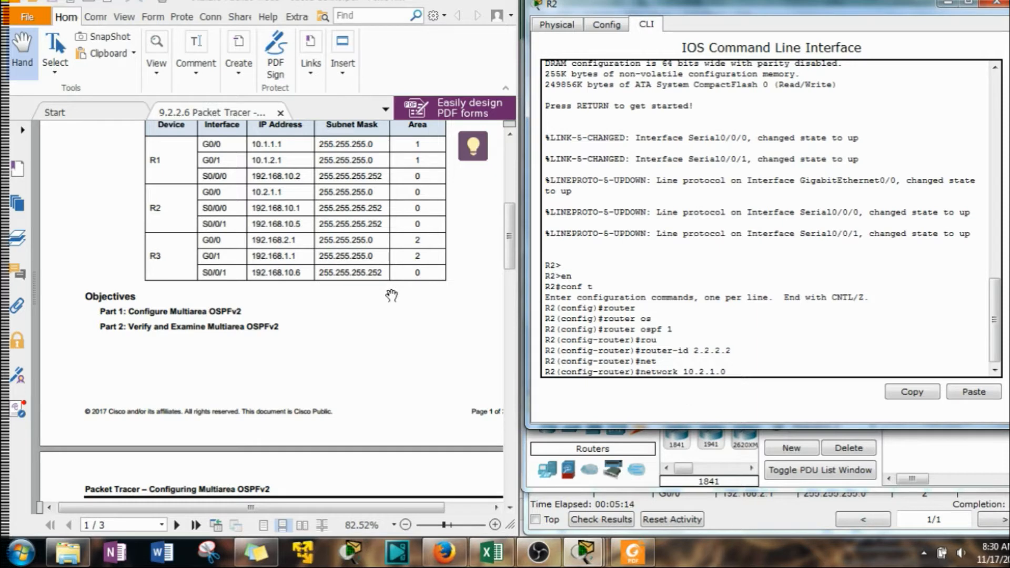
text(0.0.0.2)
text(55 are)
key(Tab)
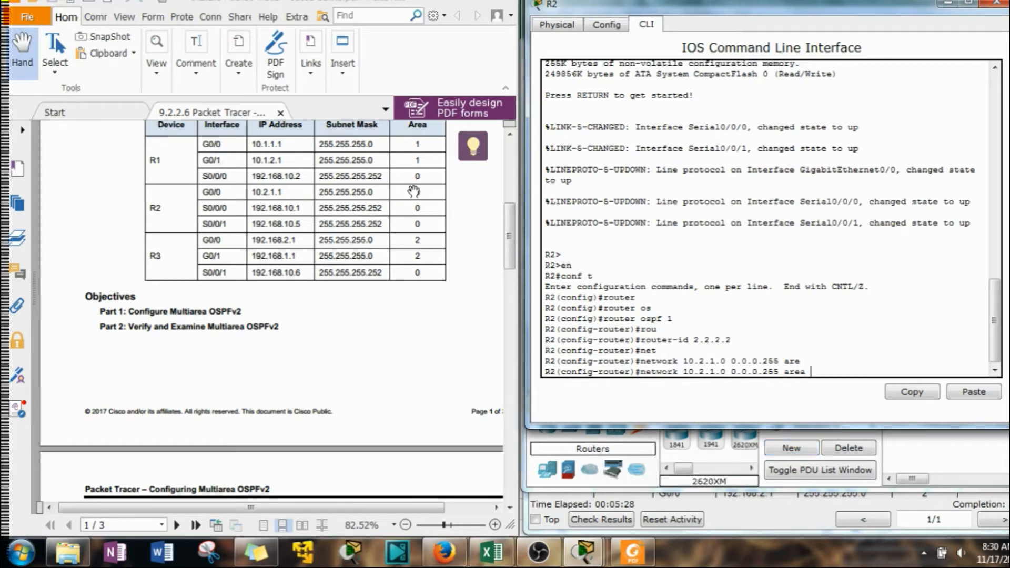
text(0)
key(Return)
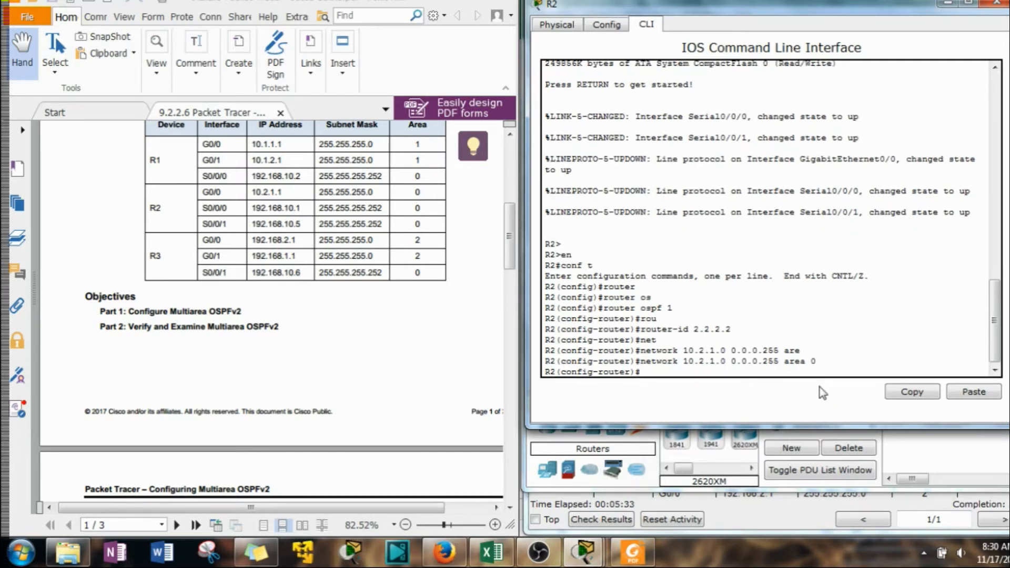
Advertise 192.168.10.1 with wildcard mask 0.0.0.3 in area 0 on R2
text(net)
key(Tab)
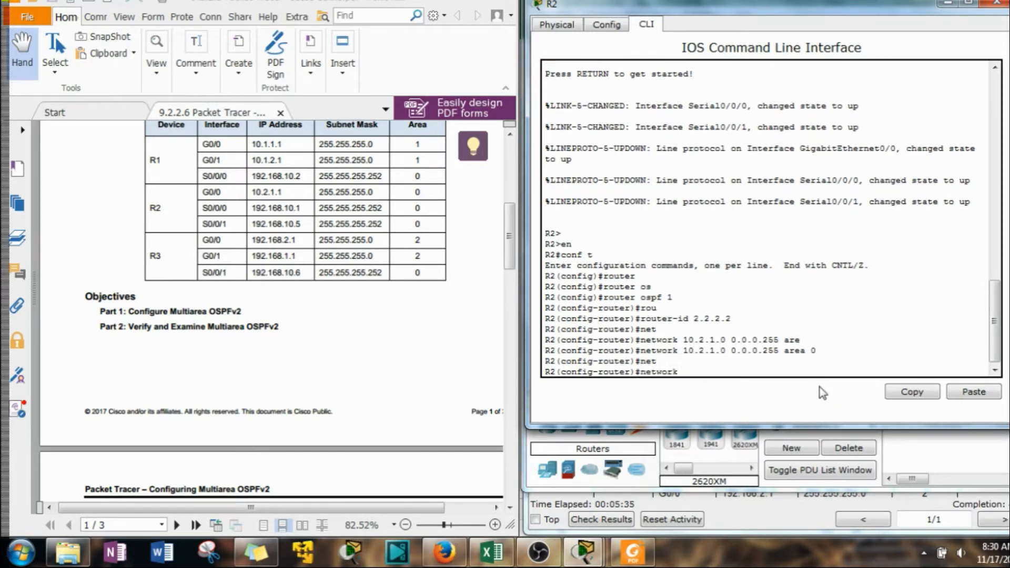
text(192.169)
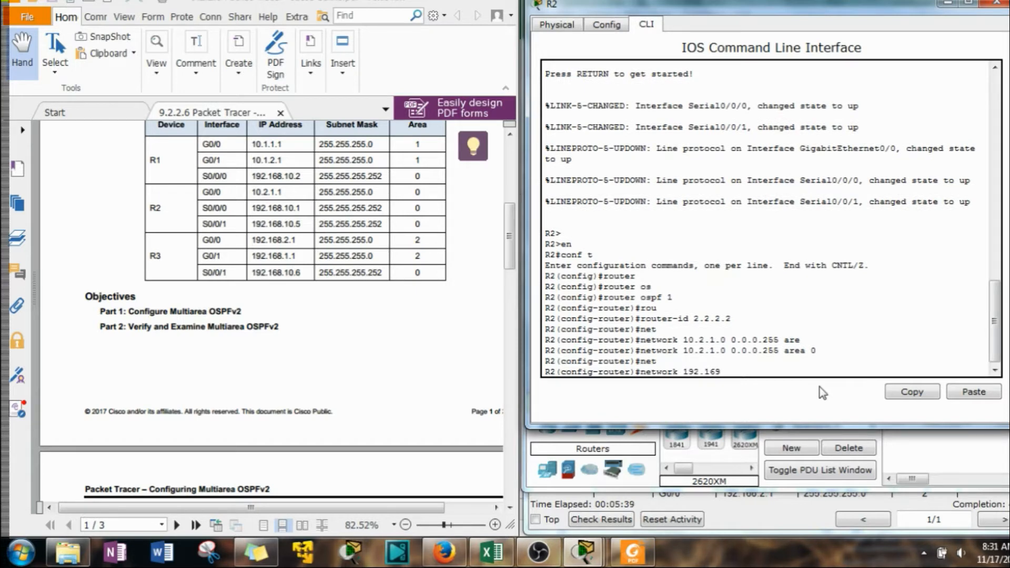
key(BackSpace)
text(8.)
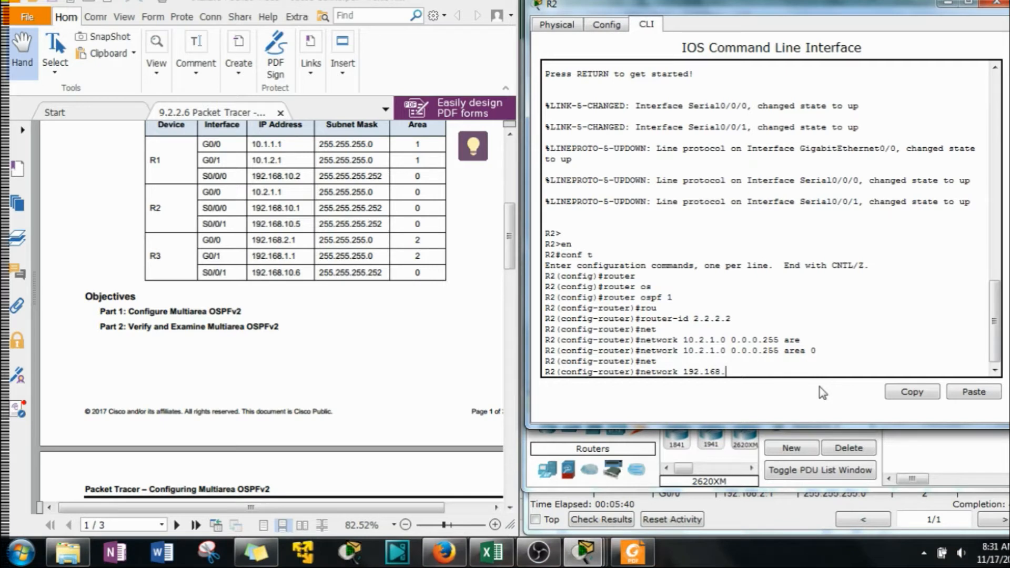
text(10.1)
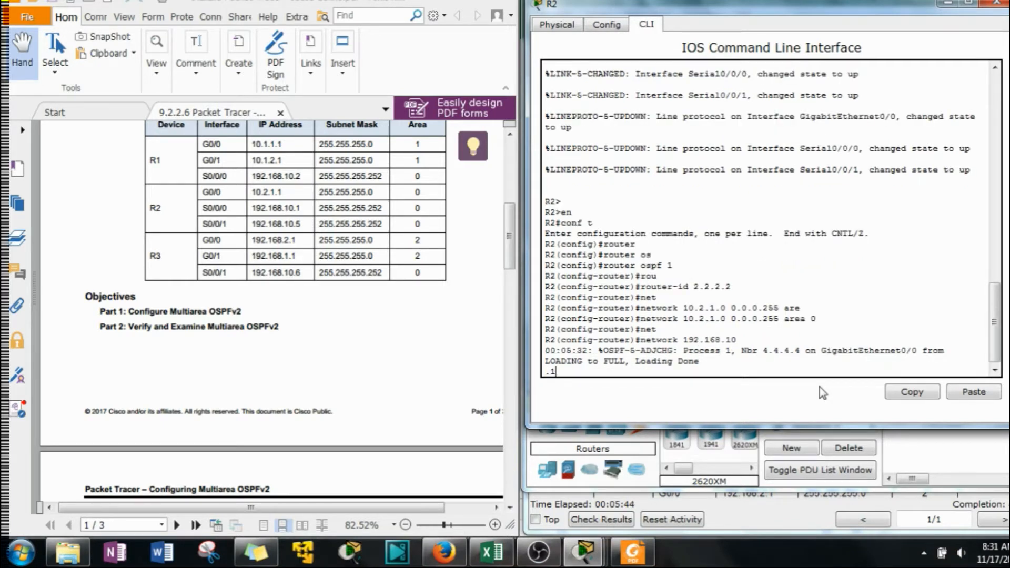
key(Tab)
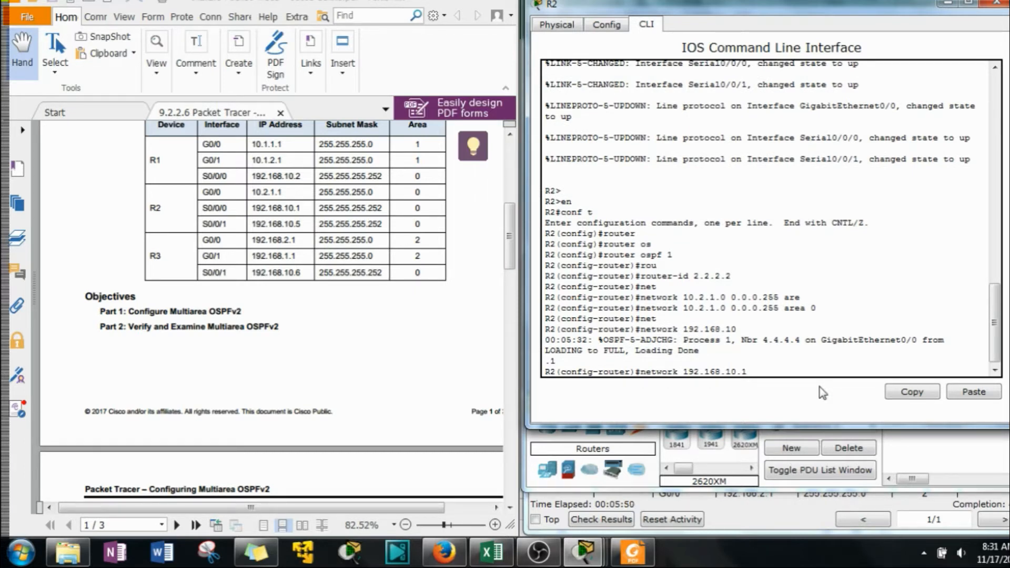
text(0.0.0.3 are)
key(Tab)
text(0)
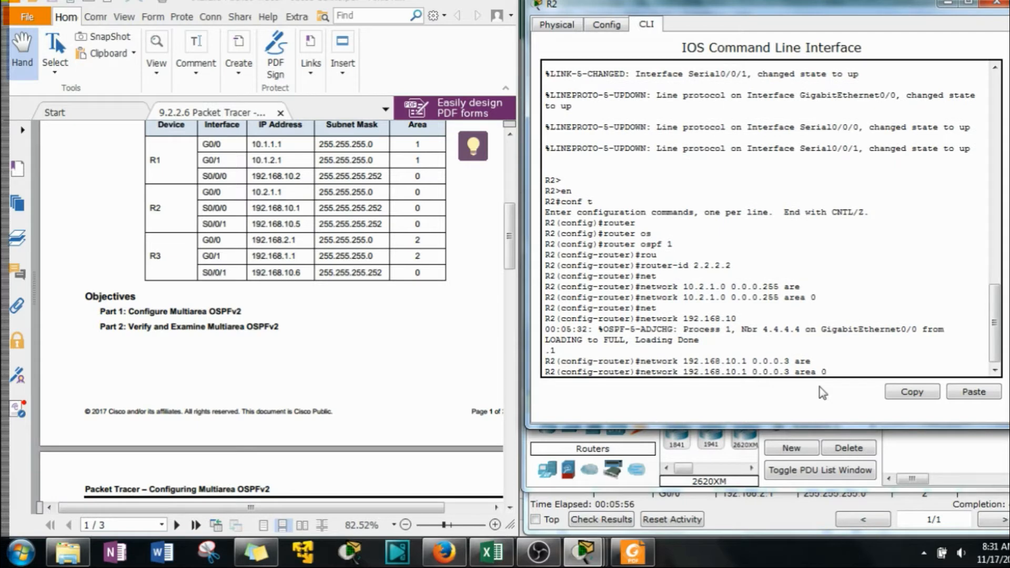
key(Return)
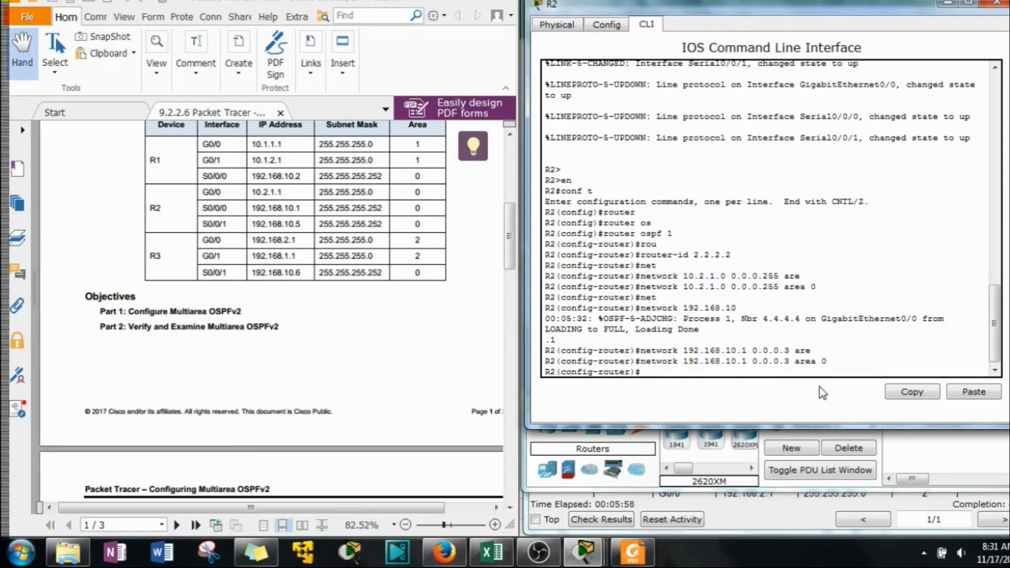
Reissue R2's last network statement with the address corrected to 192.168.10.0, wildcard mask 0.0.0.3, area 0
key(Up)
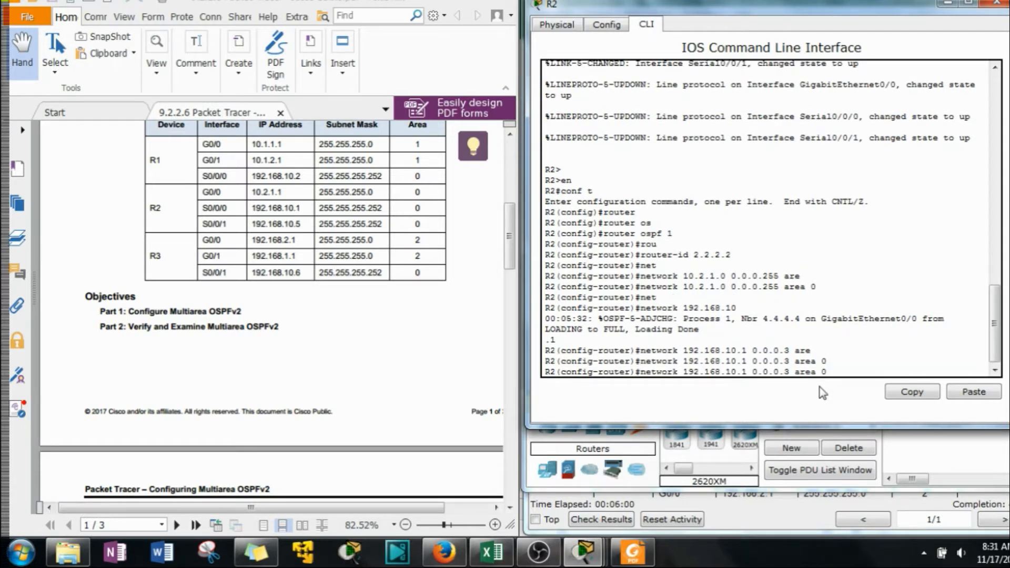
key(Left)
key(Left)
key(Left)
key(Left)
key(Left)
key(Left)
key(Left)
key(Left)
key(Left)
key(Left)
key(Left)
key(Left)
key(Left)
key(Left)
key(Left)
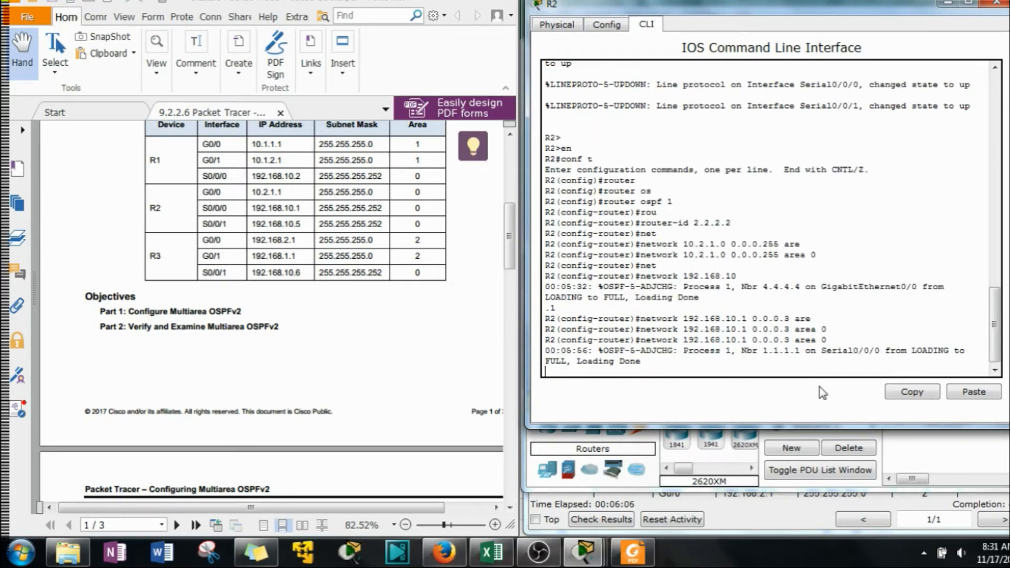
key(Up)
key(Down)
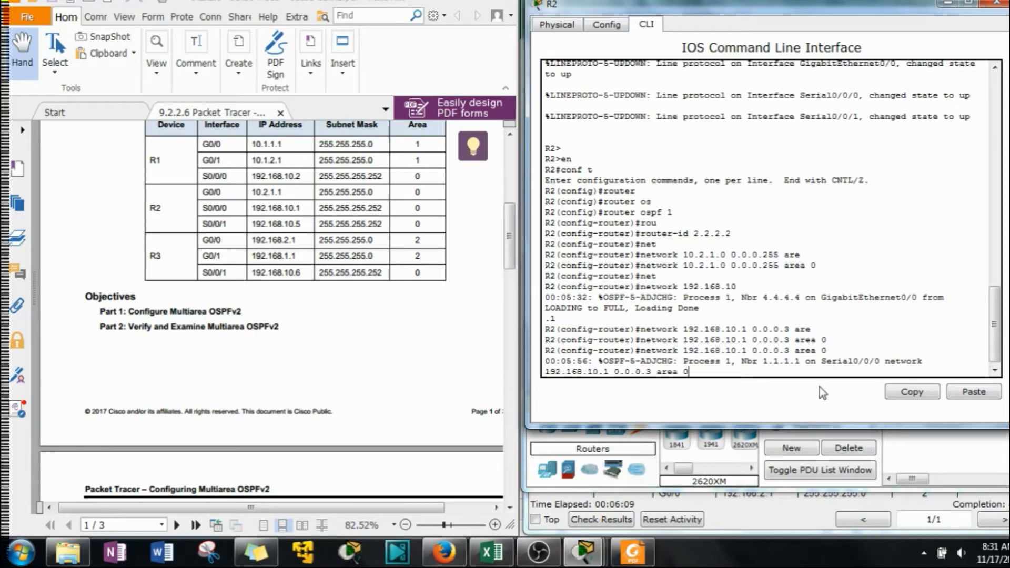
key(Up)
key(Down)
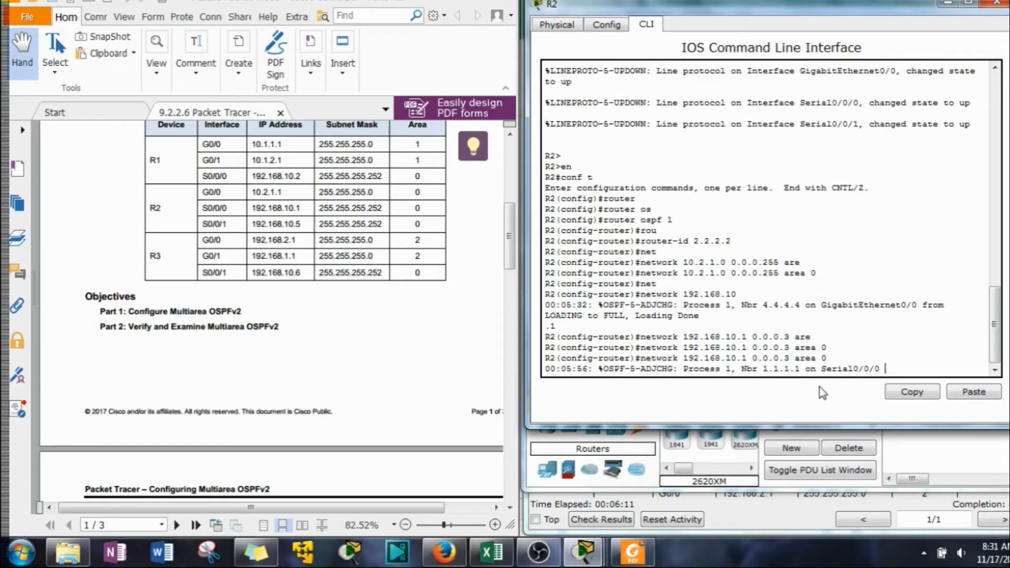
key(Up)
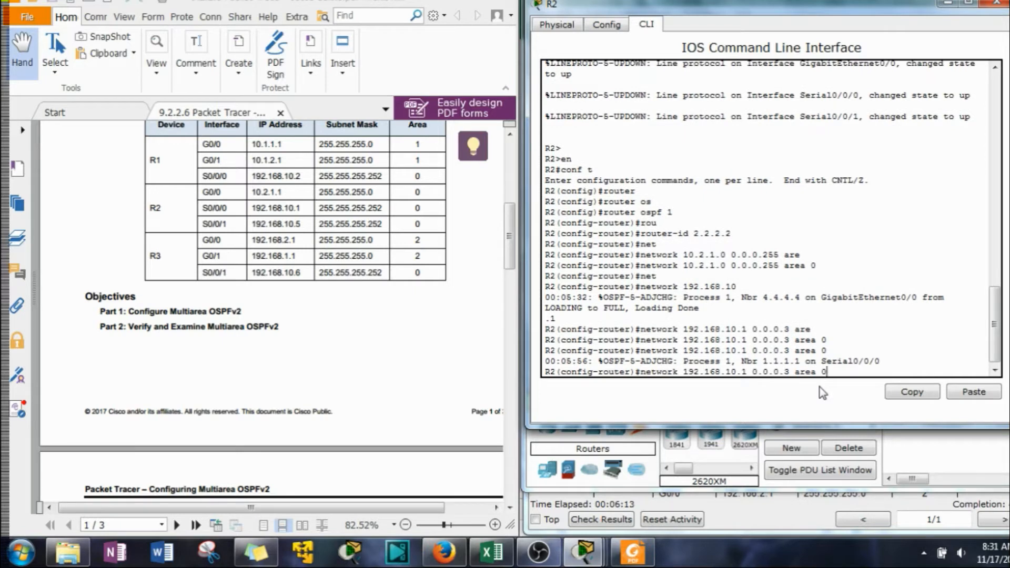
key(Left)
key(Left)
key(Left)
key(Left)
key(Left)
key(Left)
key(Left)
key(Left)
key(Left)
key(Left)
key(Left)
key(Left)
key(Left)
key(Left)
key(Left)
key(BackSpace)
text(0)
key(Return)
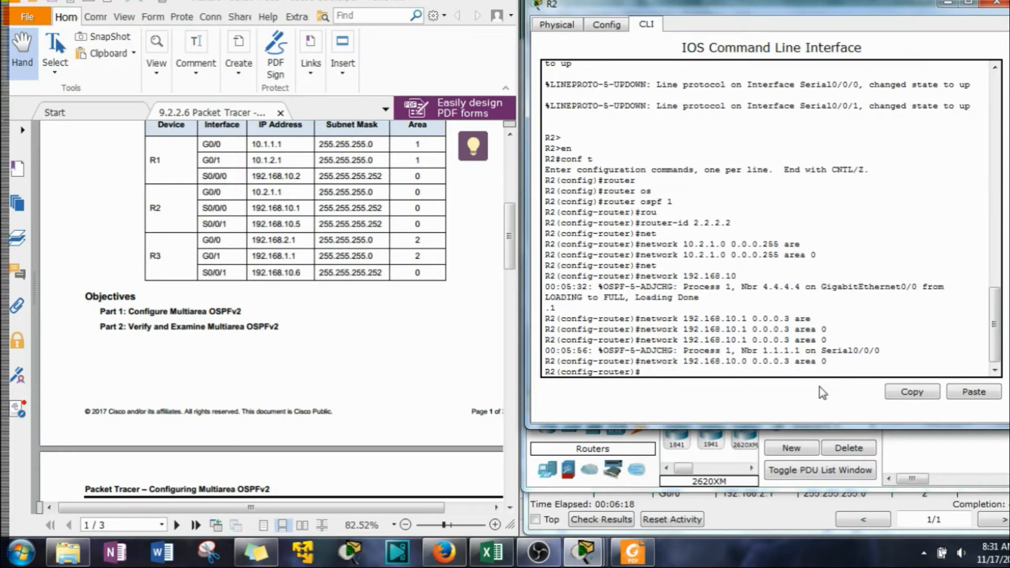
Advertise network 192.168.10.4 with wildcard mask 0.0.0.3 in area 0 on R2
key(Up)
key(Left)
key(Left)
key(Left)
key(Left)
key(Left)
key(Left)
key(Left)
key(Left)
key(Left)
key(Left)
key(Left)
key(Left)
key(Left)
key(Left)
key(Left)
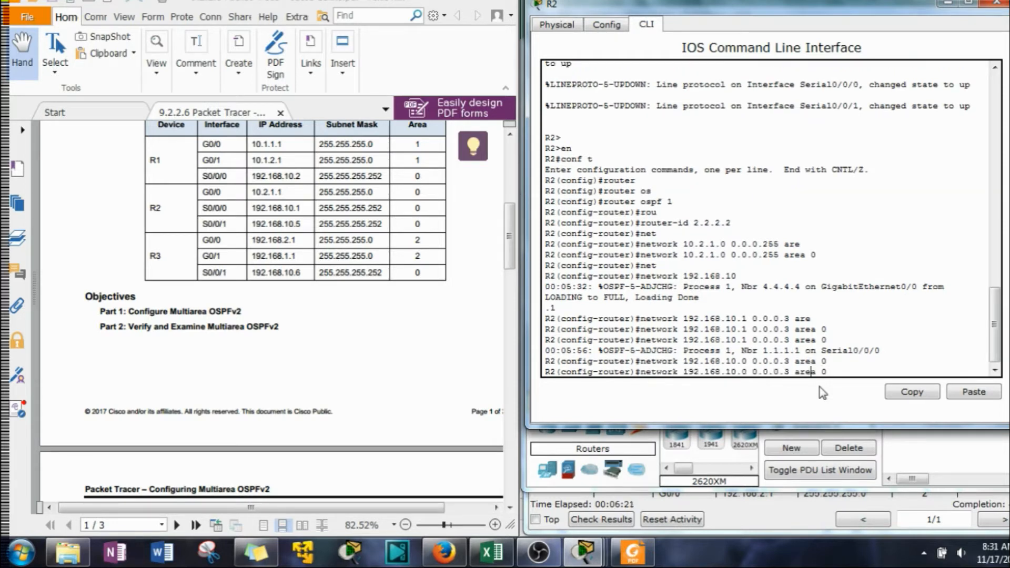
key(BackSpace)
text(4)
key(Return)
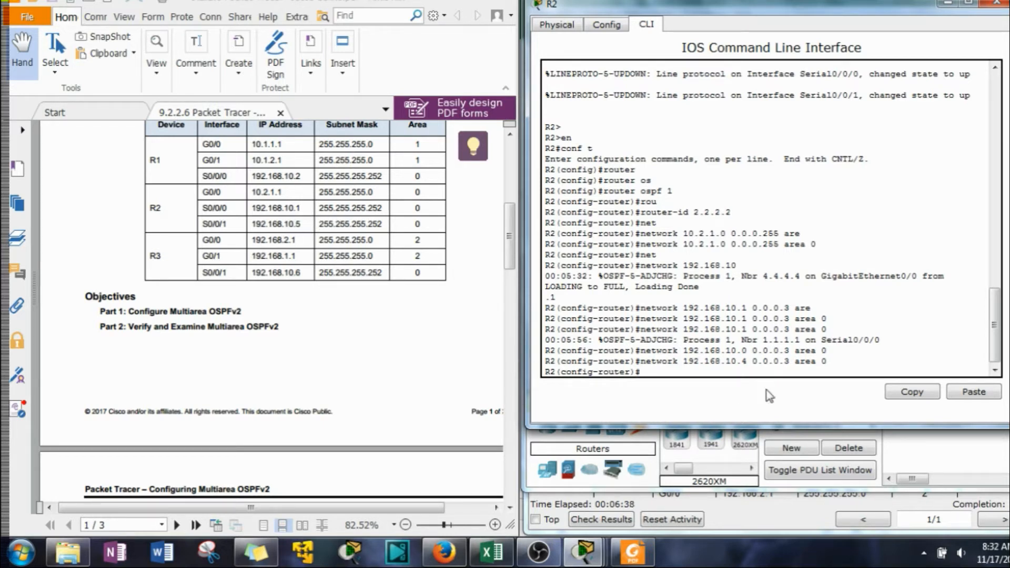
Exit OSPF configuration mode on R2 and minimize its device window
text(exit)
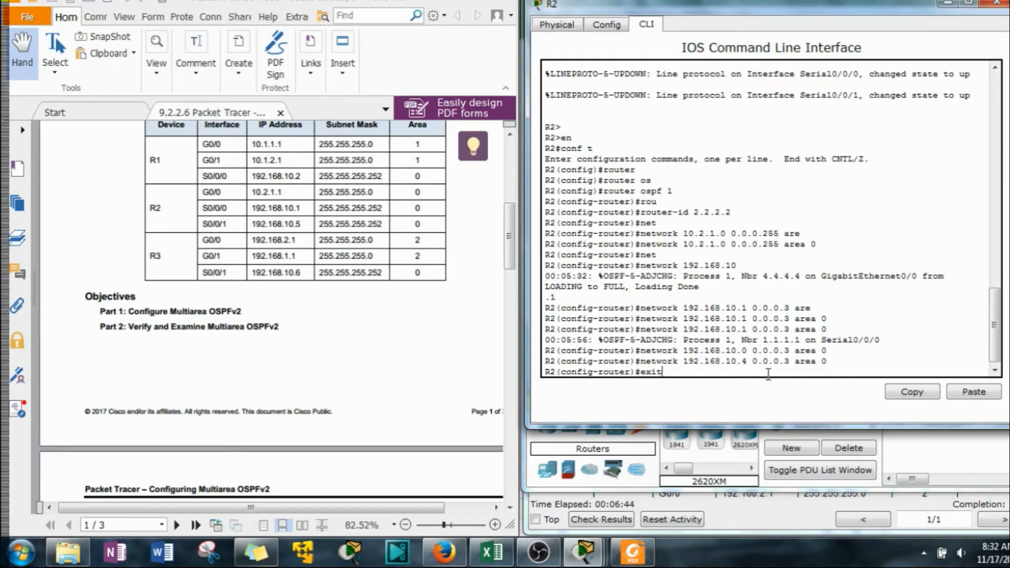
key(Return)
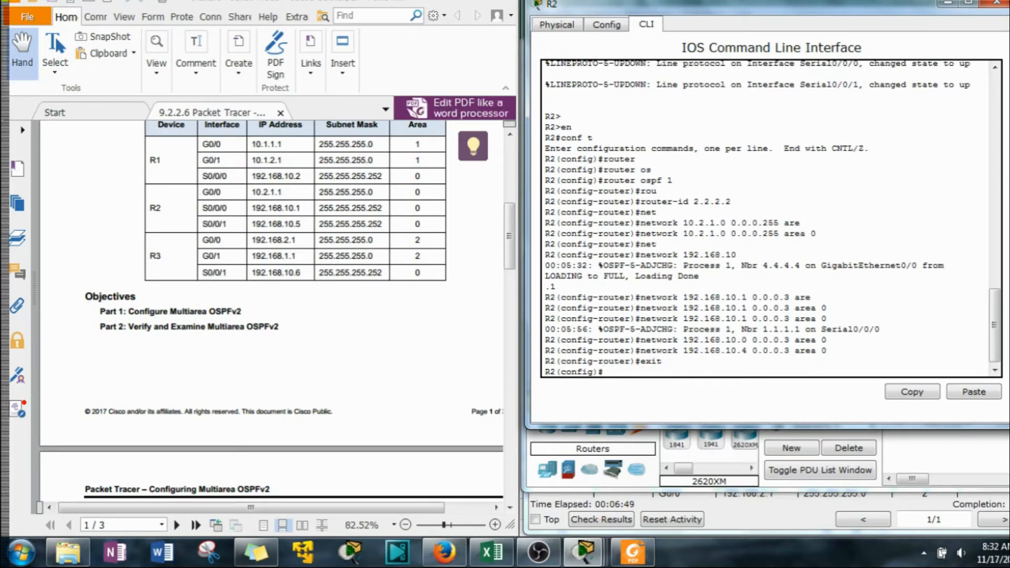
click(950, 3)
Open router R3's command-line interface in a narrowed window beside the PDF and start its console session
click(835, 281)
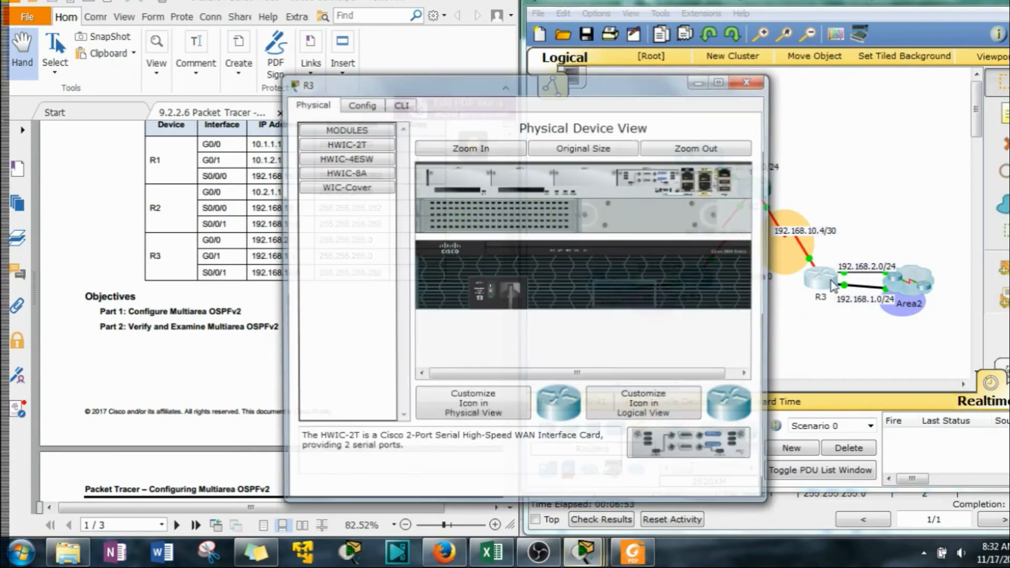
drag(441, 89, 642, 17)
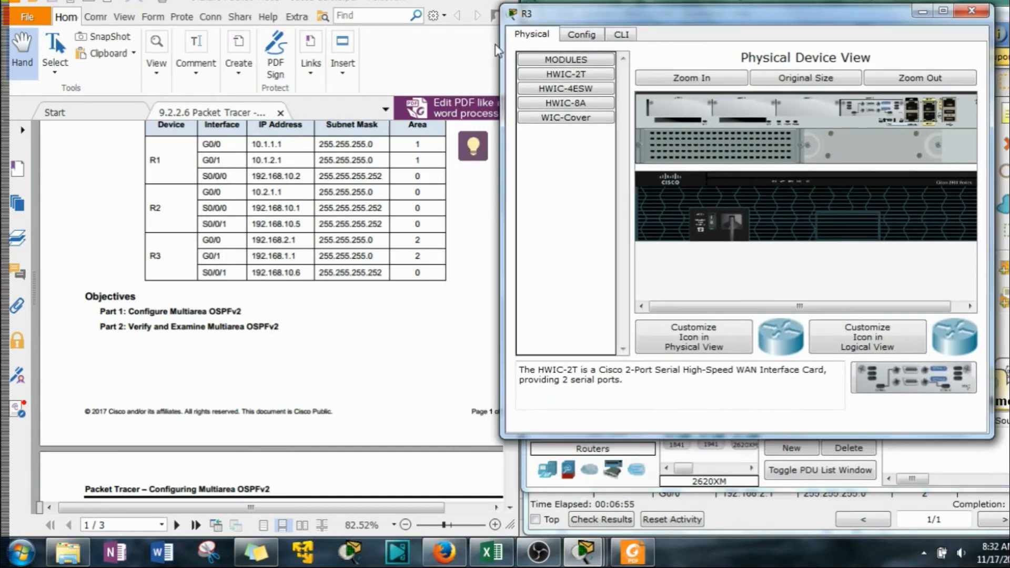
drag(501, 50, 577, 49)
click(695, 36)
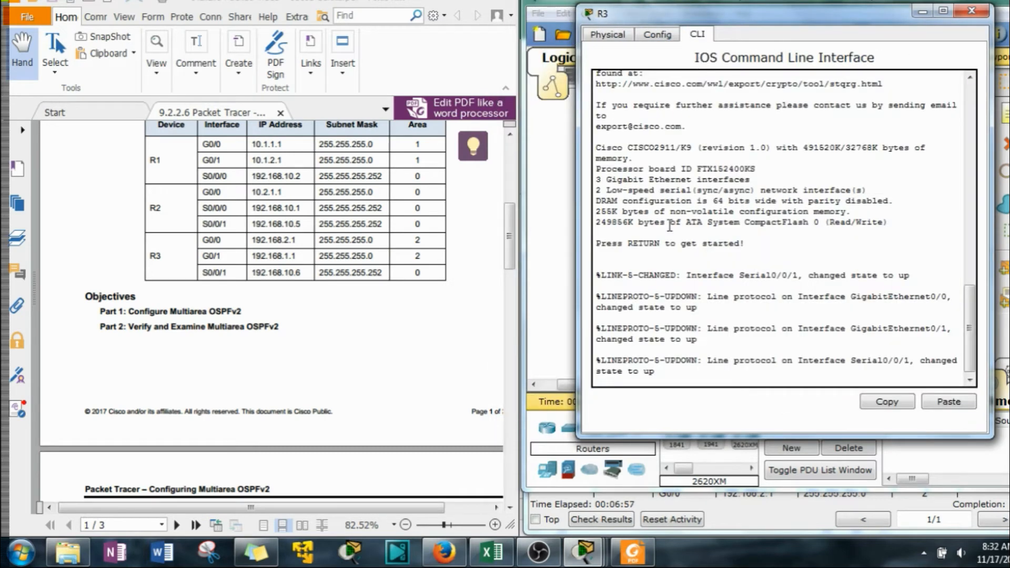
key(Return)
Enter privileged EXEC mode and global configuration mode from the terminal on R3
text(en)
key(Return)
text(cofn)
key(BackSpace)
key(BackSpace)
key(BackSpace)
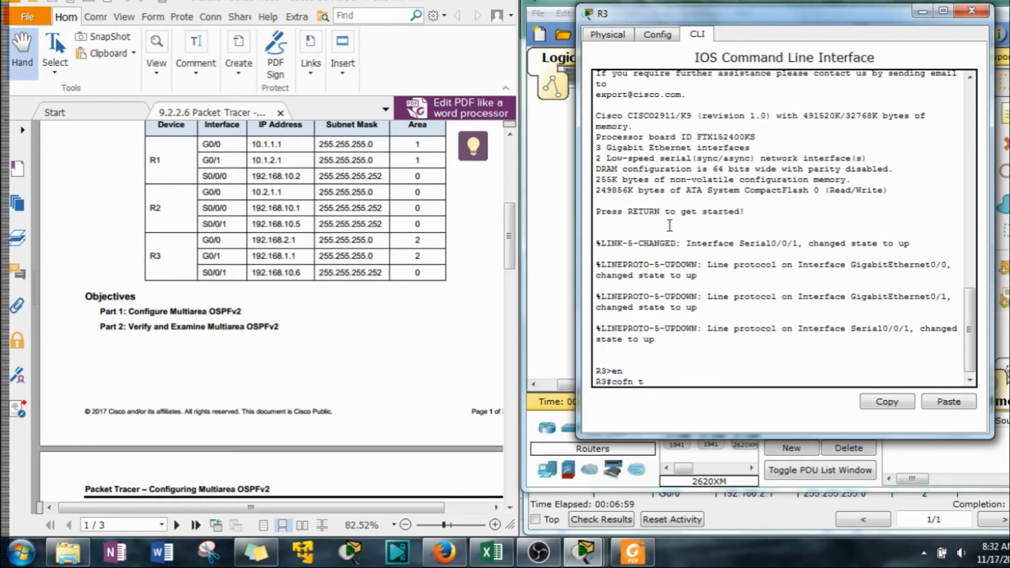
text(nf)
key(Return)
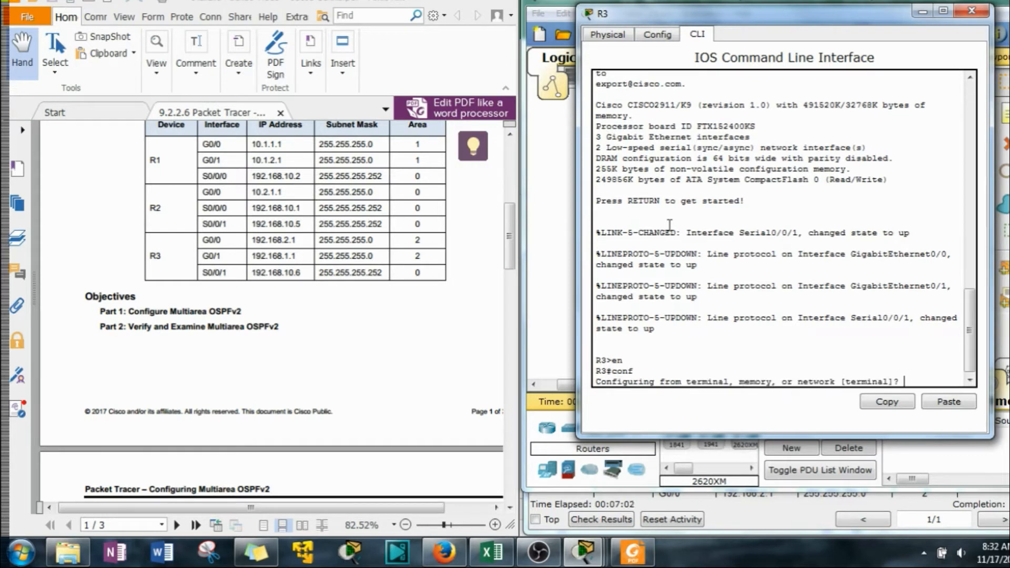
key(Return)
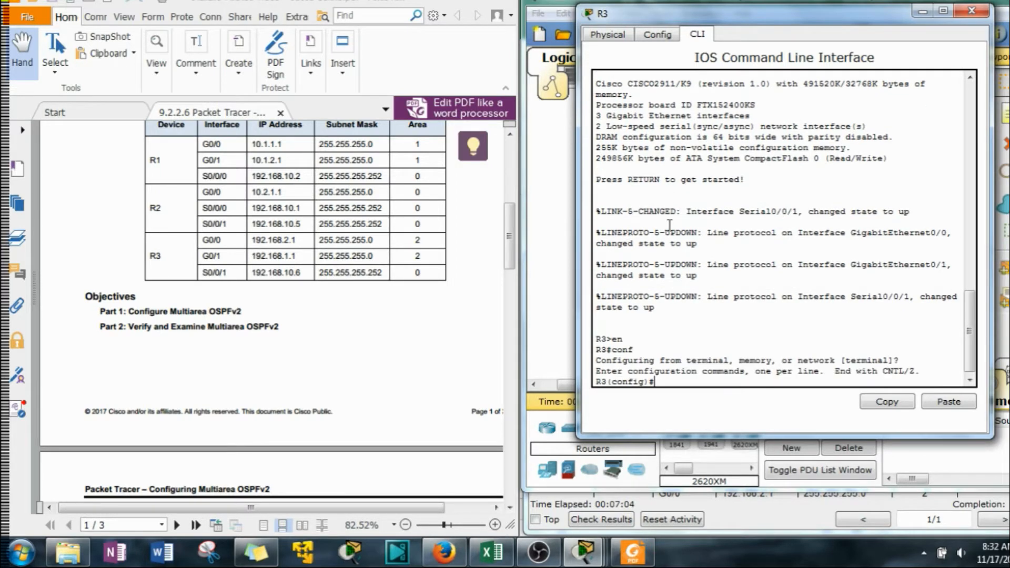
Start OSPF routing on R3 with process ID 1
text(router os)
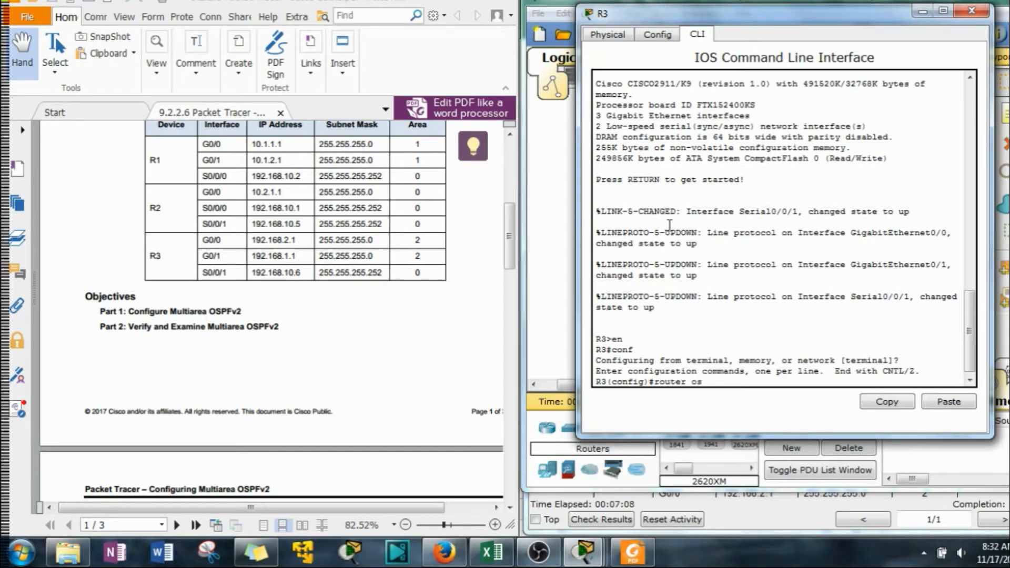
key(Tab)
text(1)
key(Return)
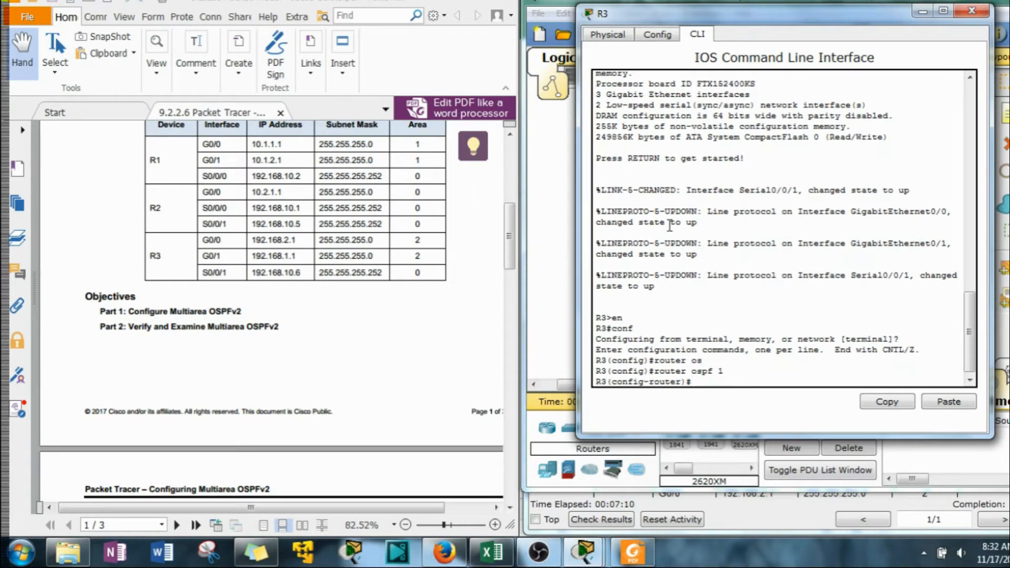
Set R3's OSPF router ID to 3.3.3.3
text(rou)
key(Tab)
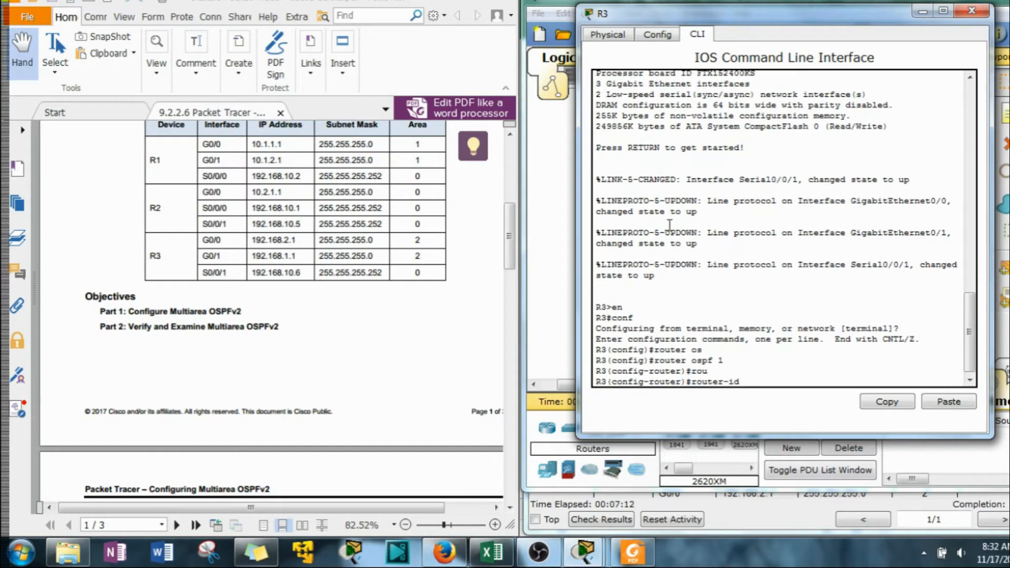
text(3.3.3.3)
key(Return)
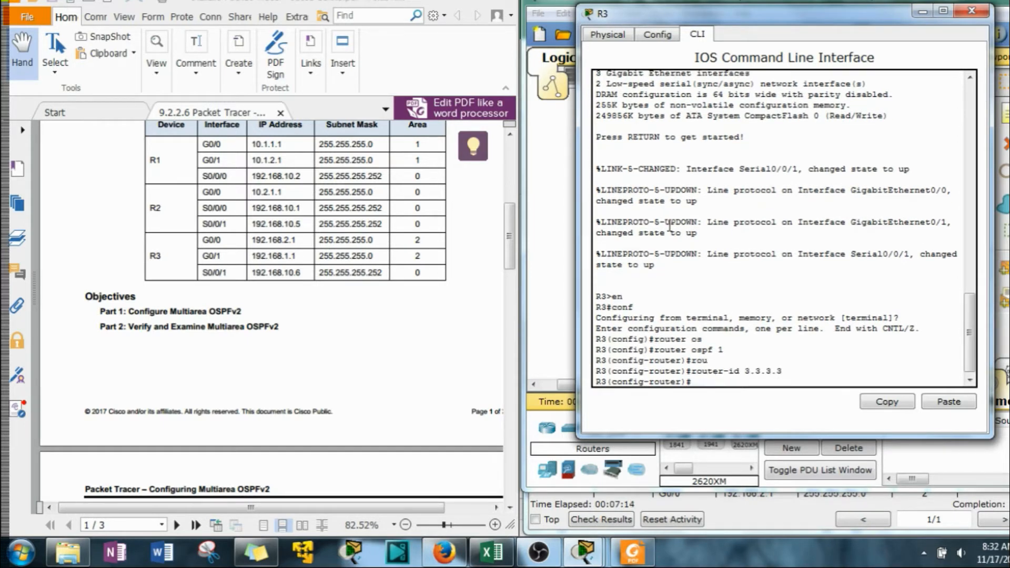
Advertise network 192.168.2.0 with wildcard mask 0.0.0.255 in OSPF area 2 on R3
text(net)
key(Tab)
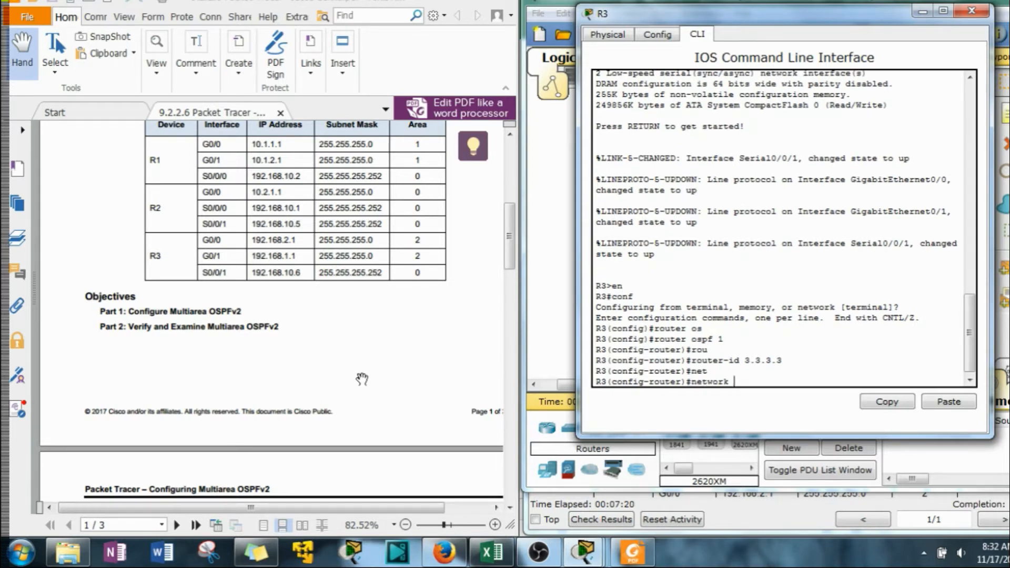
text(192.168.1.)
key(BackSpace)
text(2.0 )
text(0.0.0.)
text(.)
text(255)
text( are)
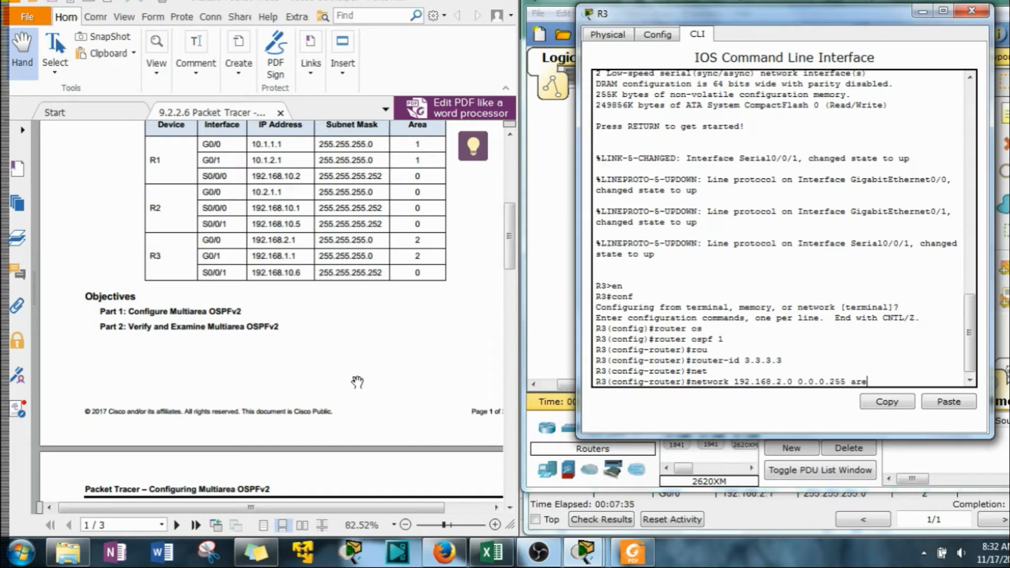
key(Tab)
text(2)
key(Return)
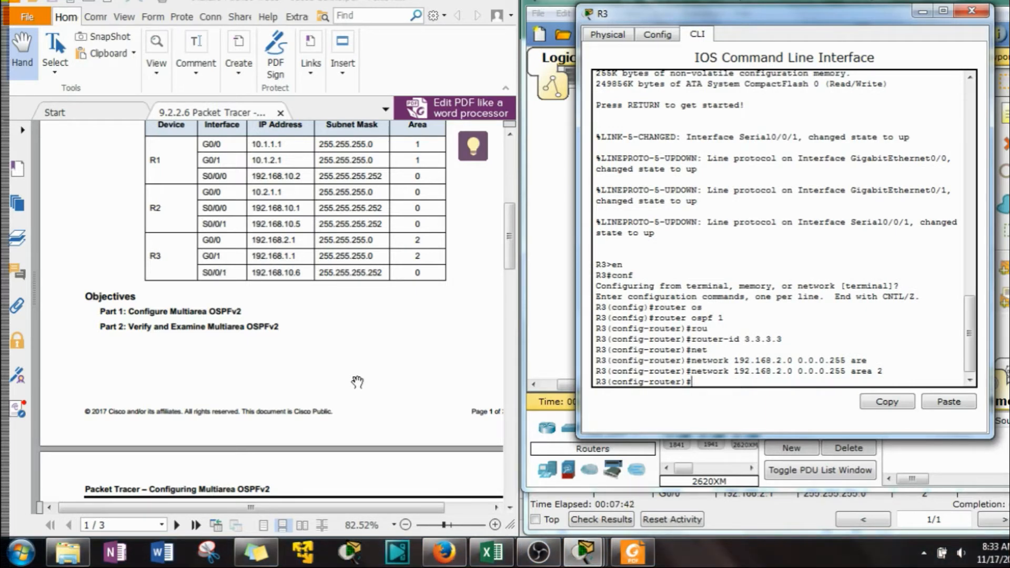
Advertise network 192.168.1.0 with wildcard mask 0.0.0.255 in OSPF area 2 on R3, reusing the previous network statement
key(Up)
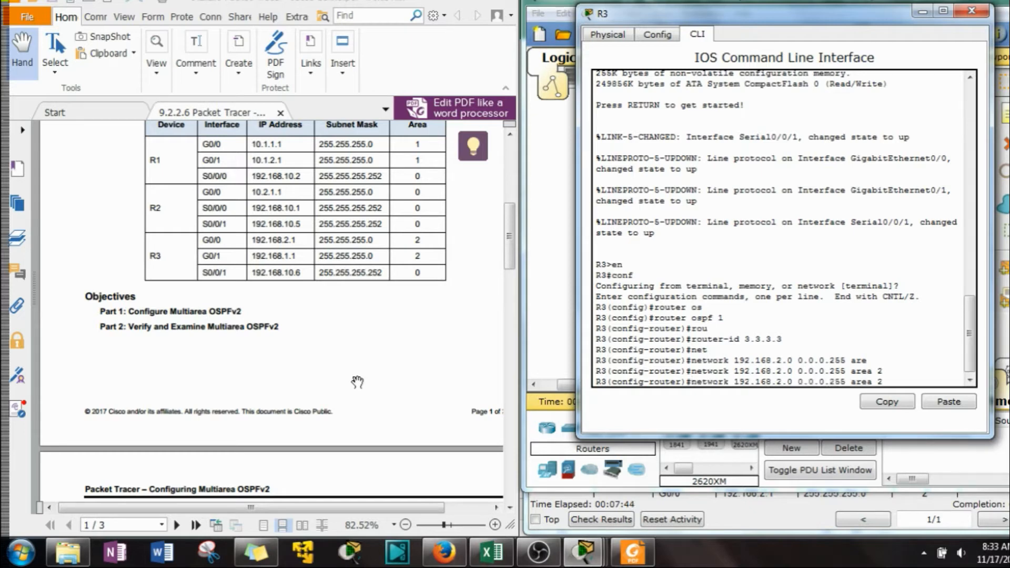
key(Left)
key(Left)
key(Left)
key(Left)
key(Left)
key(Left)
key(Left)
key(Left)
key(Left)
key(Left)
key(Left)
key(Left)
key(Left)
key(Left)
key(Left)
key(Left)
key(Left)
key(Left)
key(Left)
key(Left)
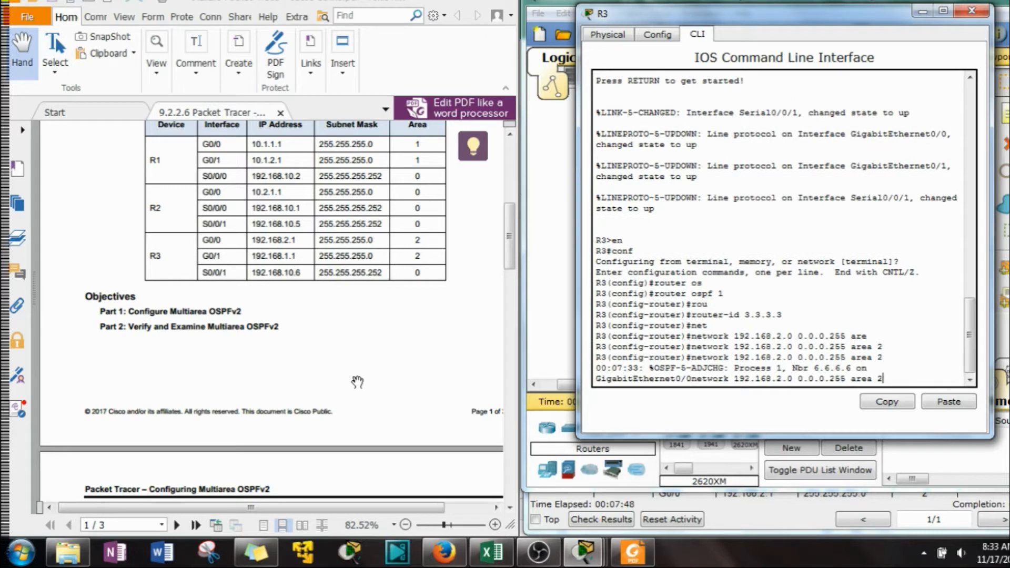
key(Left)
key(Left)
key(Left)
key(Left)
key(Left)
key(Left)
key(Left)
key(Left)
key(Left)
key(Left)
key(Left)
key(Left)
key(Left)
key(Left)
key(Left)
key(Left)
key(Left)
key(Left)
key(Left)
key(BackSpace)
text(1)
key(Return)
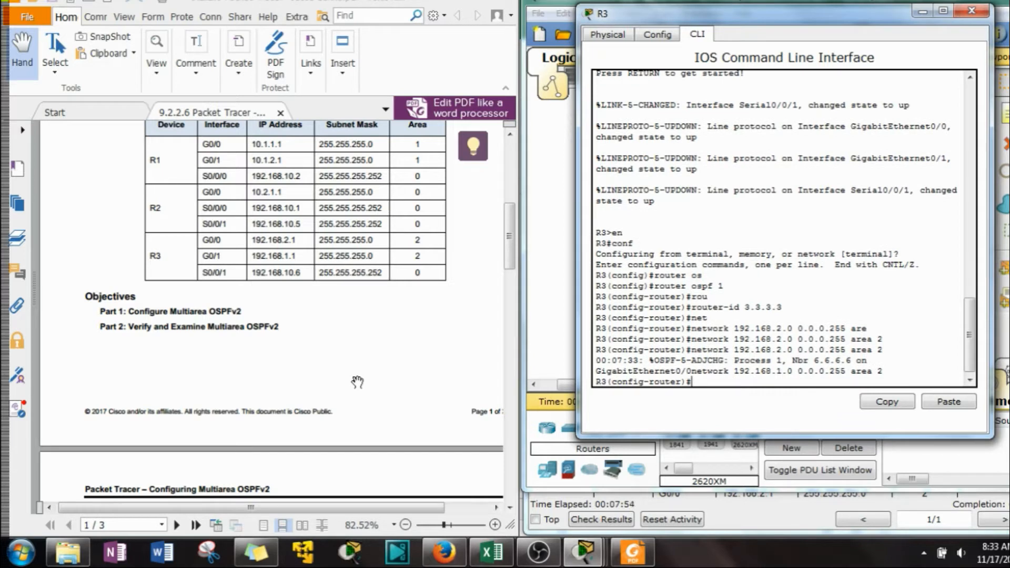
Enter a network statement for 192.168.10.0 with wildcard mask 0.0.0.255 in area 2 on R3
key(Up)
key(Left)
key(Left)
key(Left)
key(Left)
key(Left)
key(Left)
key(Left)
key(Left)
key(Left)
key(Left)
key(Left)
key(Left)
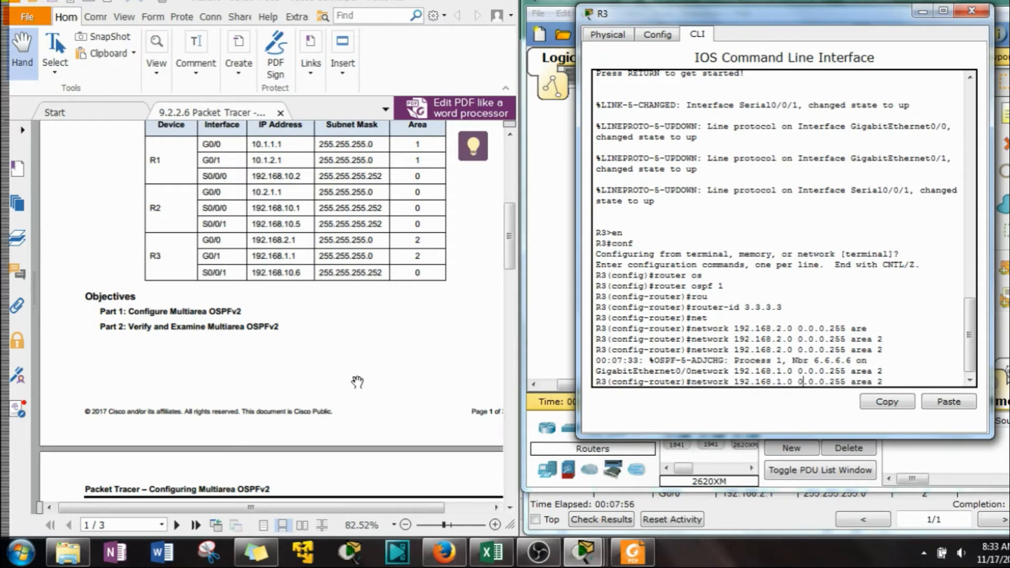
text(0)
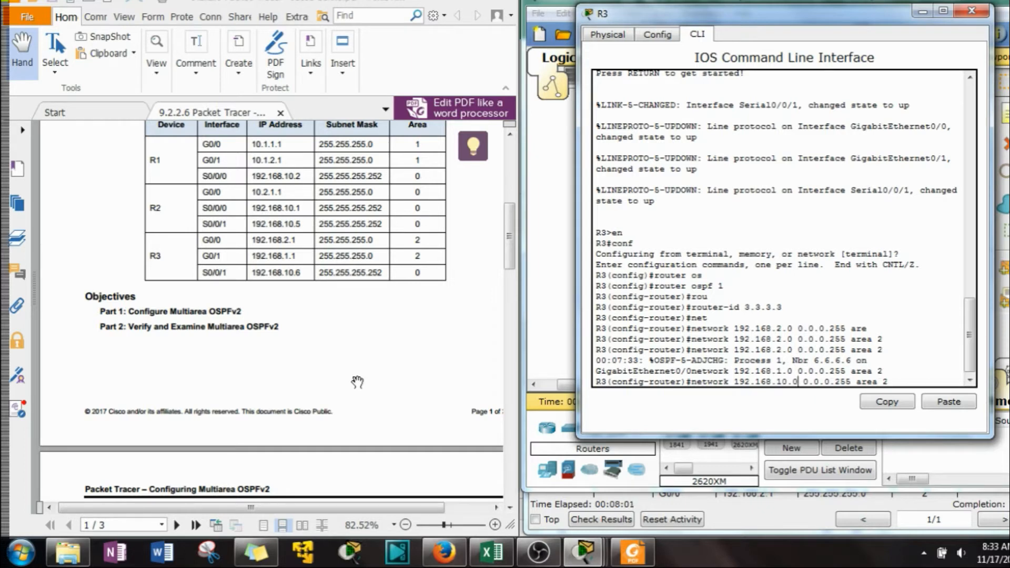
key(Return)
text(4)
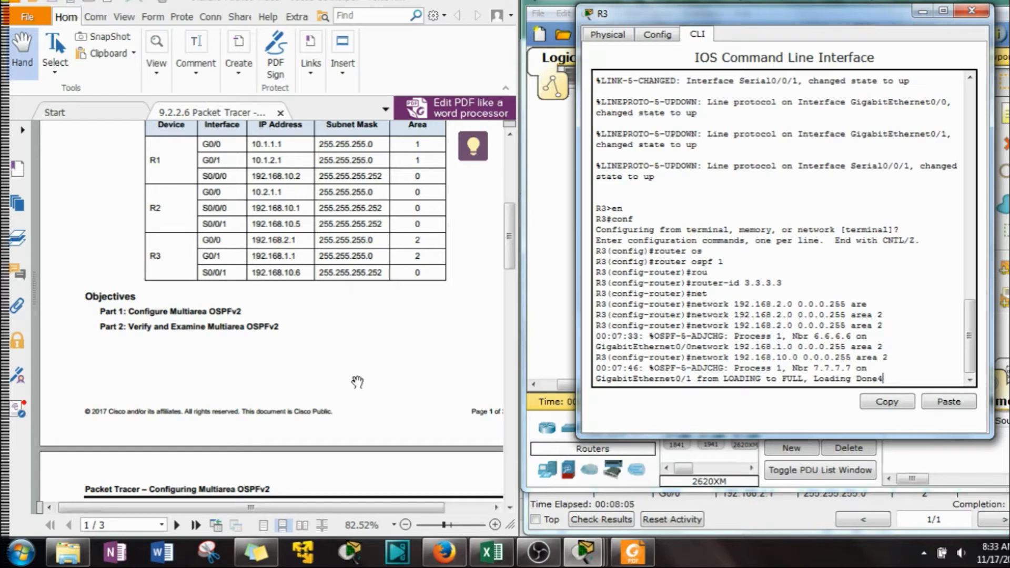
key(BackSpace)
Advertise network 192.168.10.4 with wildcard mask 0.0.0.3 in OSPF area 0 on R3 and close the router's window
key(Up)
key(BackSpace)
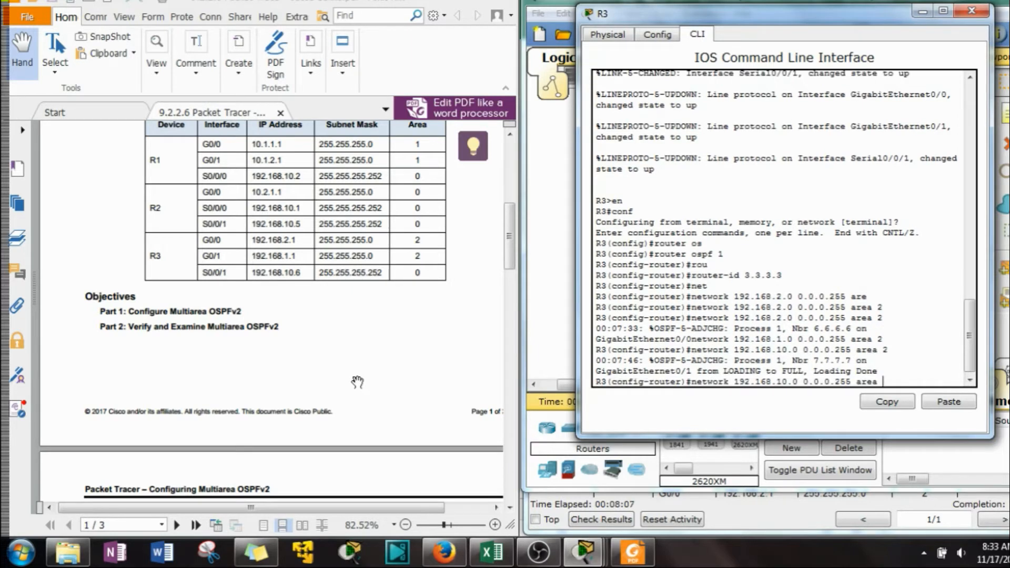
key(Left)
key(Left)
key(Left)
key(Left)
key(Left)
key(Left)
key(Left)
key(Left)
key(Left)
key(Left)
key(Left)
key(Left)
key(Left)
key(Left)
key(Left)
key(BackSpace)
text(4)
key(Right)
key(Right)
key(Right)
key(Right)
key(Right)
key(Right)
key(Right)
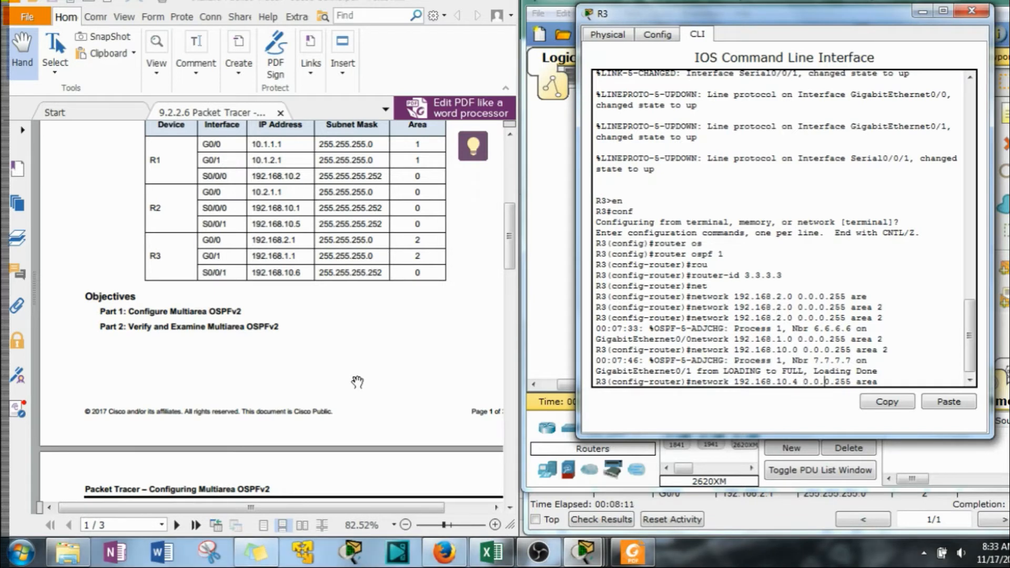
key(Right)
key(Right)
key(BackSpace)
key(BackSpace)
key(BackSpace)
text(3)
key(Right)
key(Right)
key(Right)
text(0)
key(Return)
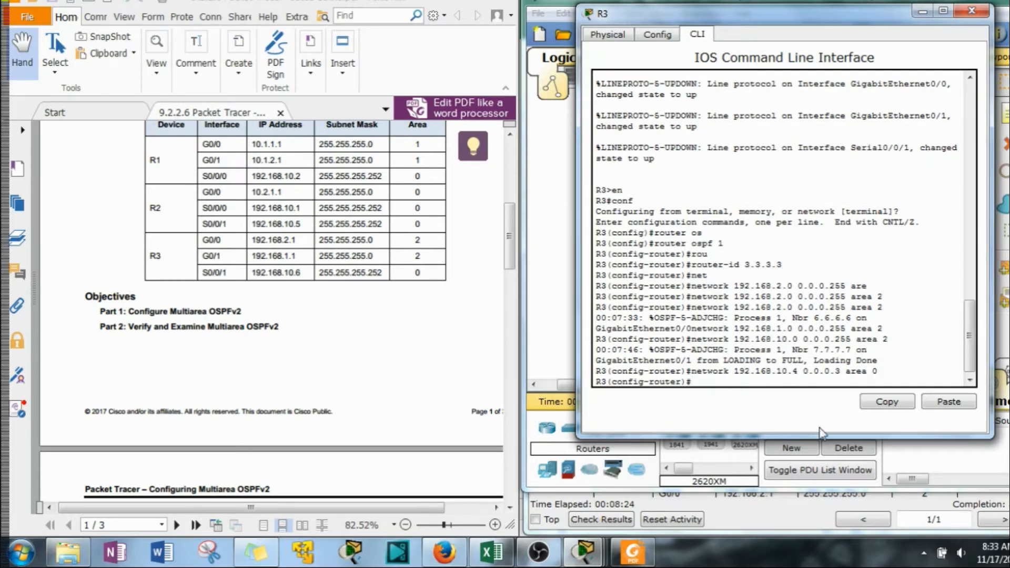
click(969, 13)
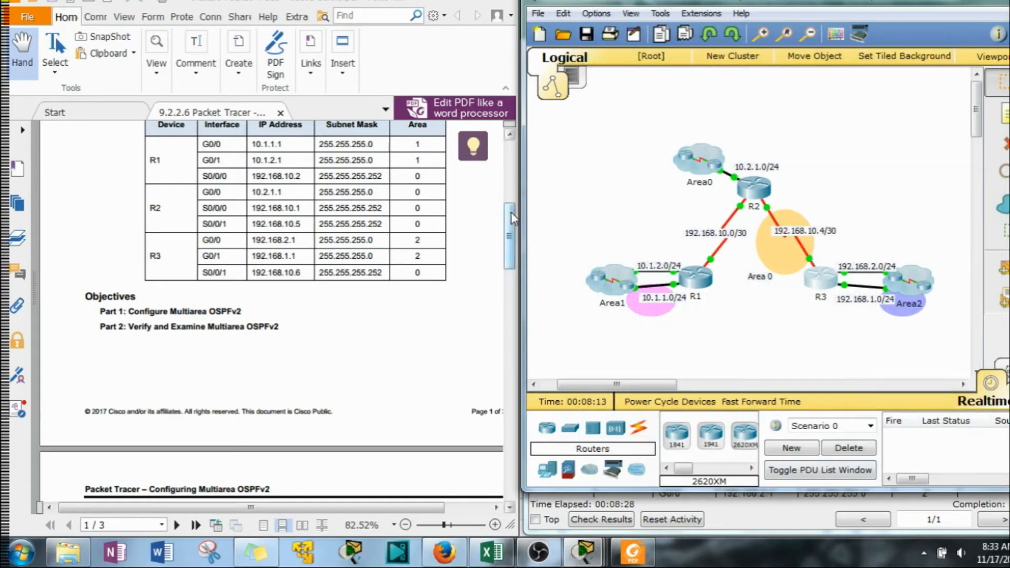
Review the Part 2 instructions and reflection questions in the PDF, comparing the router roles and LSA answers with the topology diagram
drag(510, 213, 513, 299)
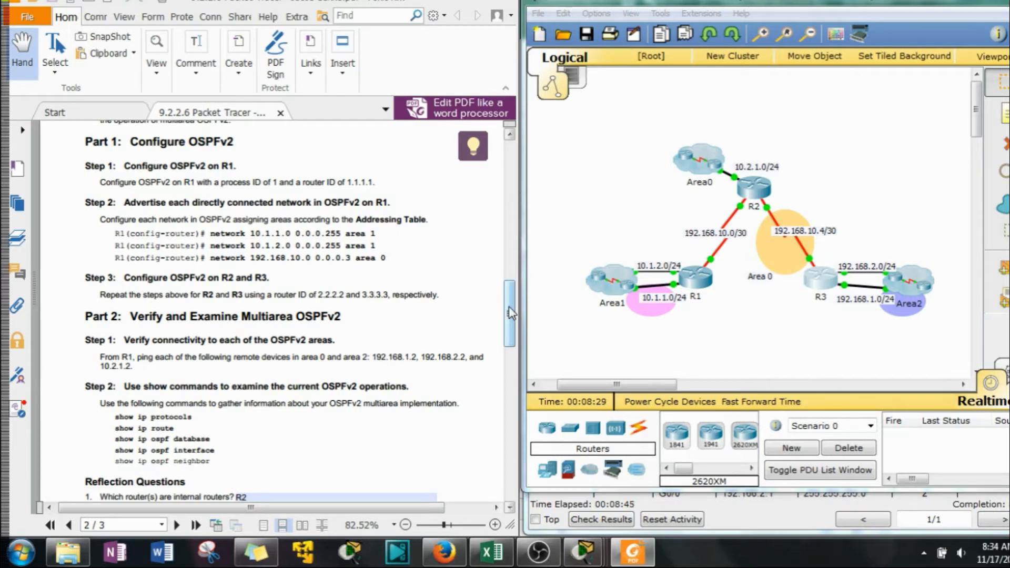
drag(509, 314, 507, 333)
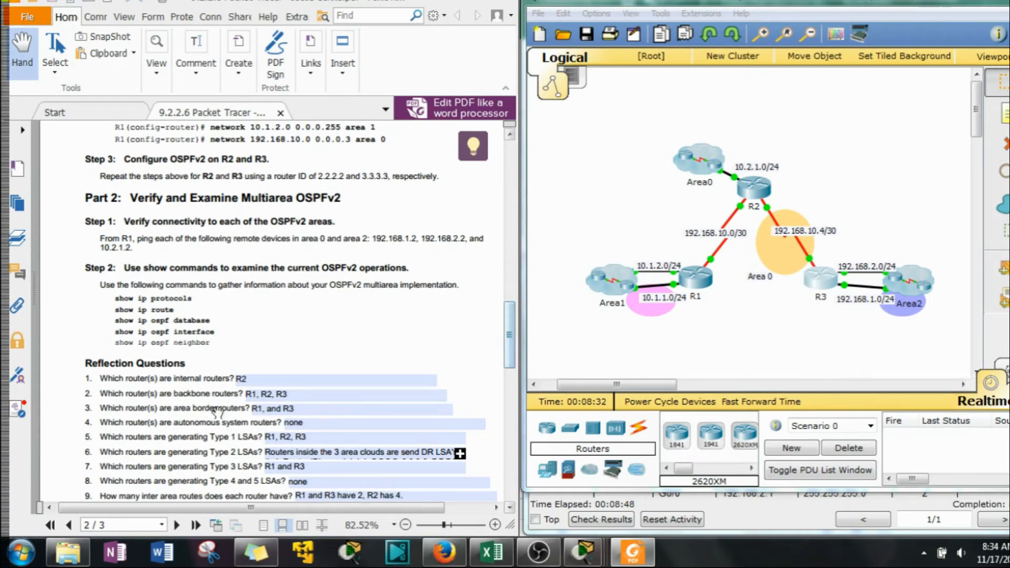
drag(506, 365, 504, 210)
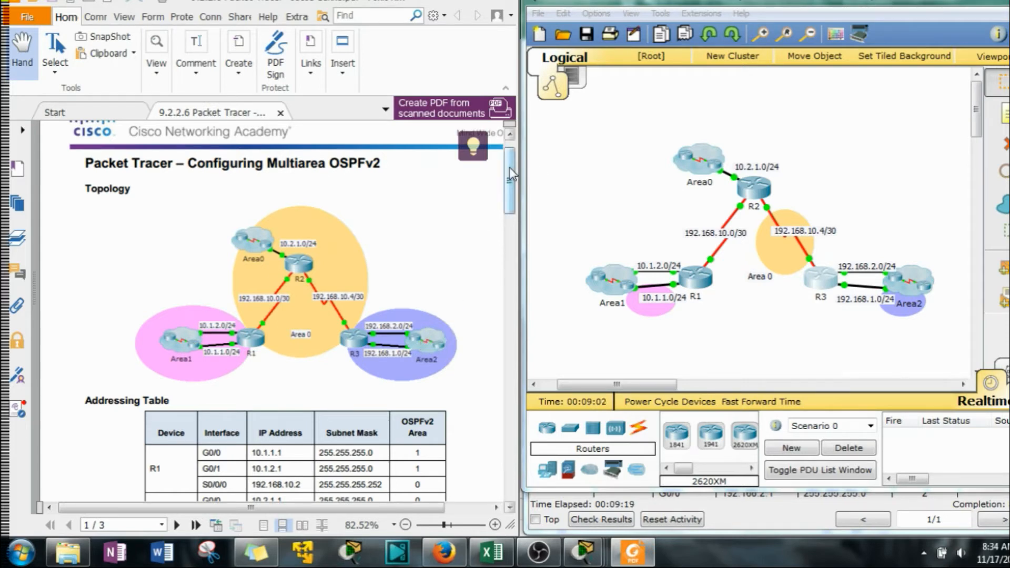
drag(511, 174, 509, 196)
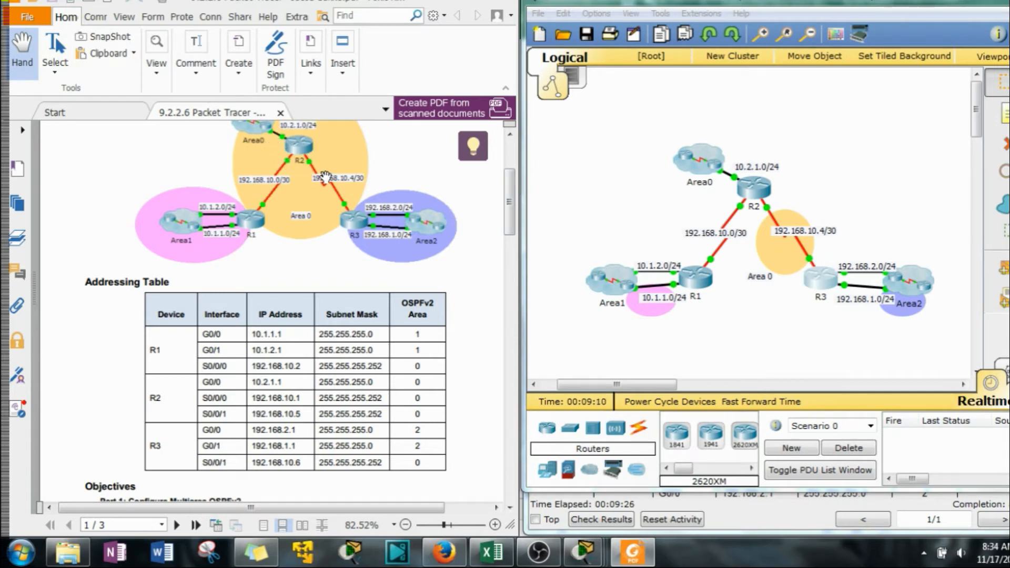
drag(508, 196, 491, 326)
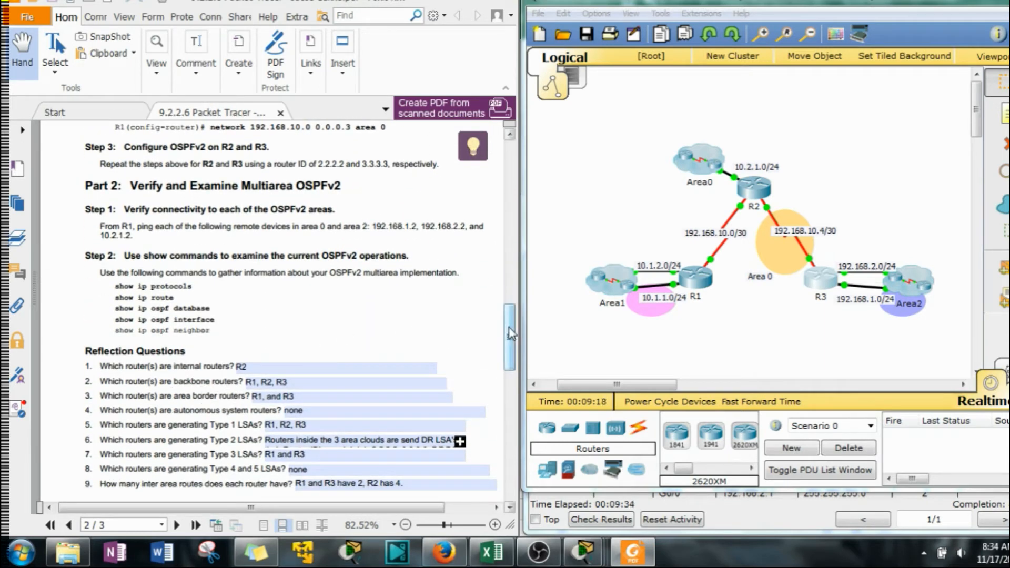
drag(506, 350, 516, 182)
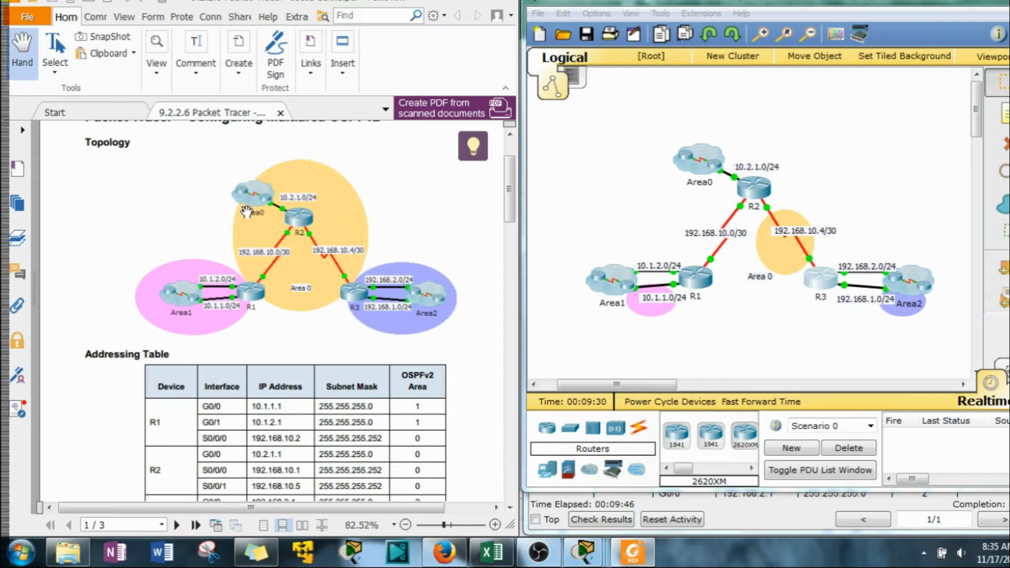
drag(509, 186, 509, 347)
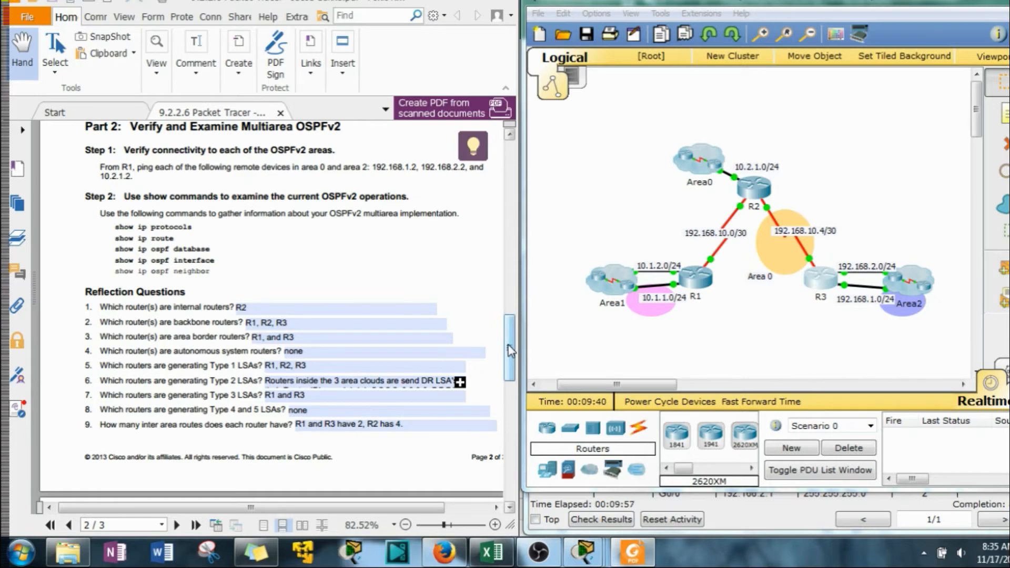
drag(509, 351, 509, 177)
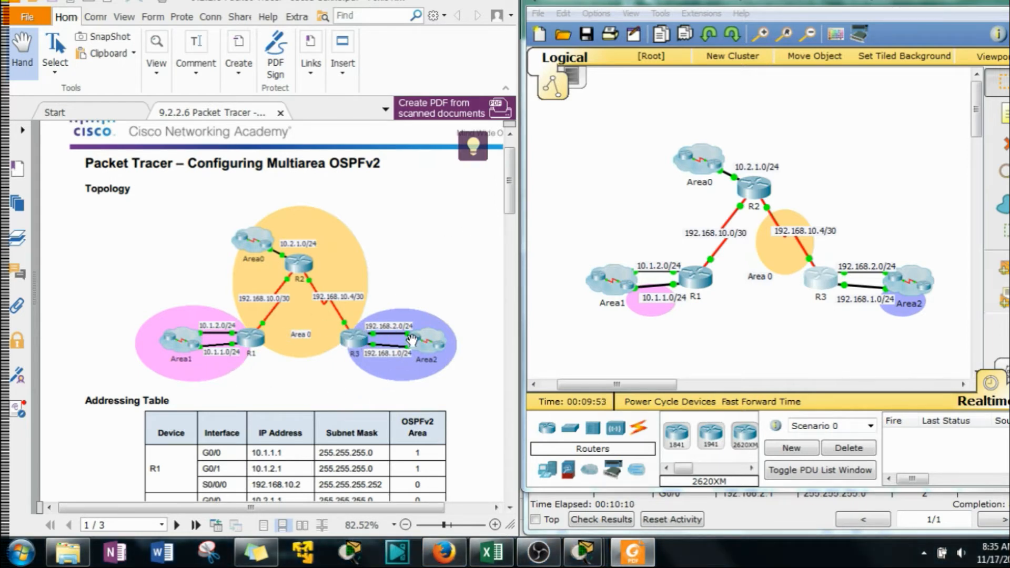
drag(509, 180, 482, 334)
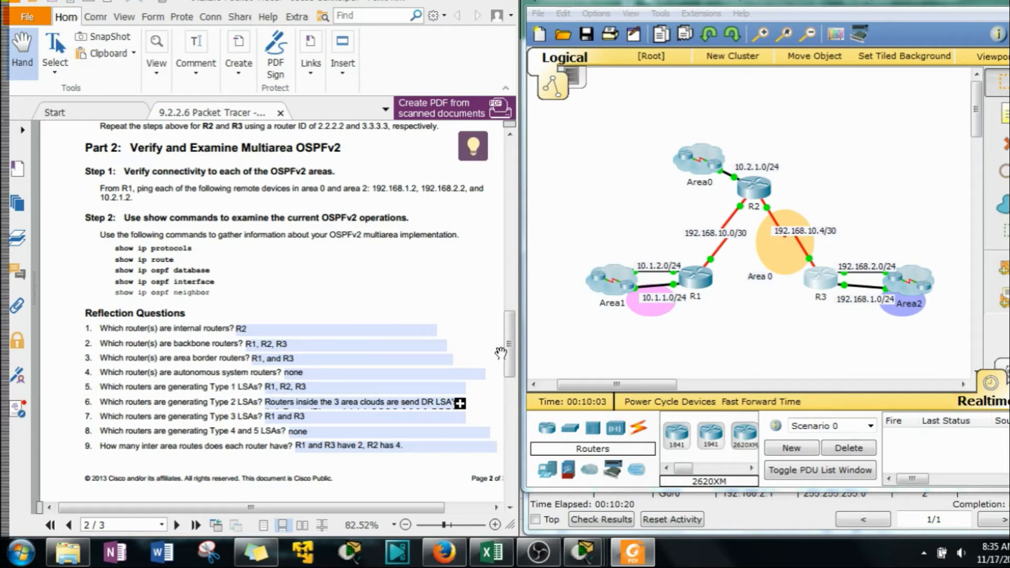
drag(503, 346, 503, 196)
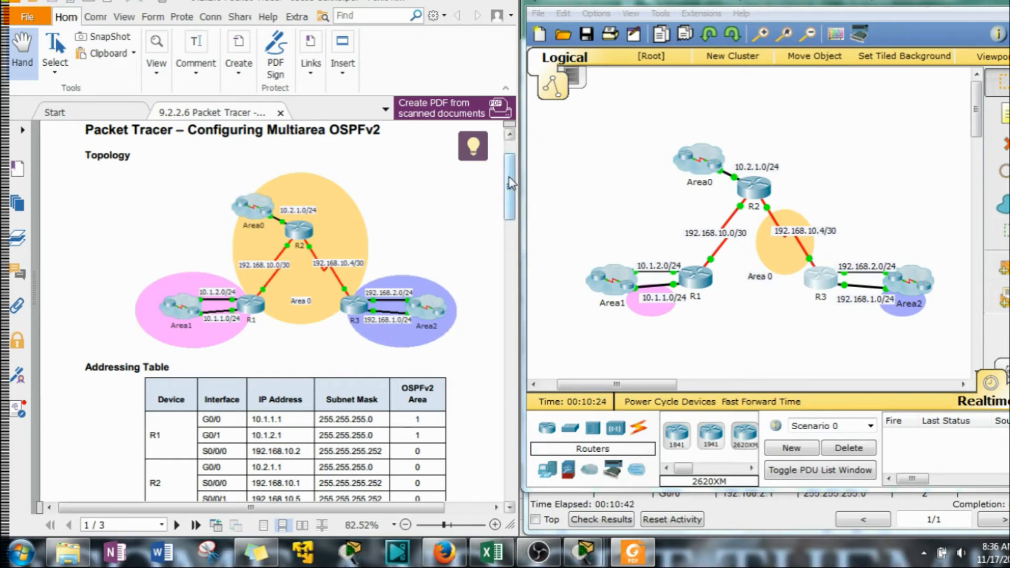
drag(511, 185, 507, 327)
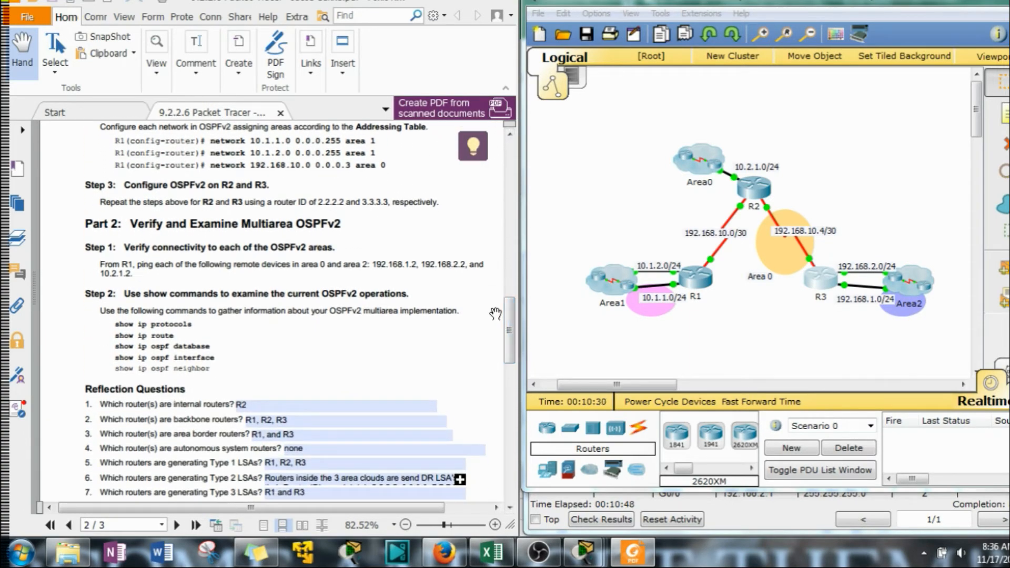
scroll(369, 390, down, 1)
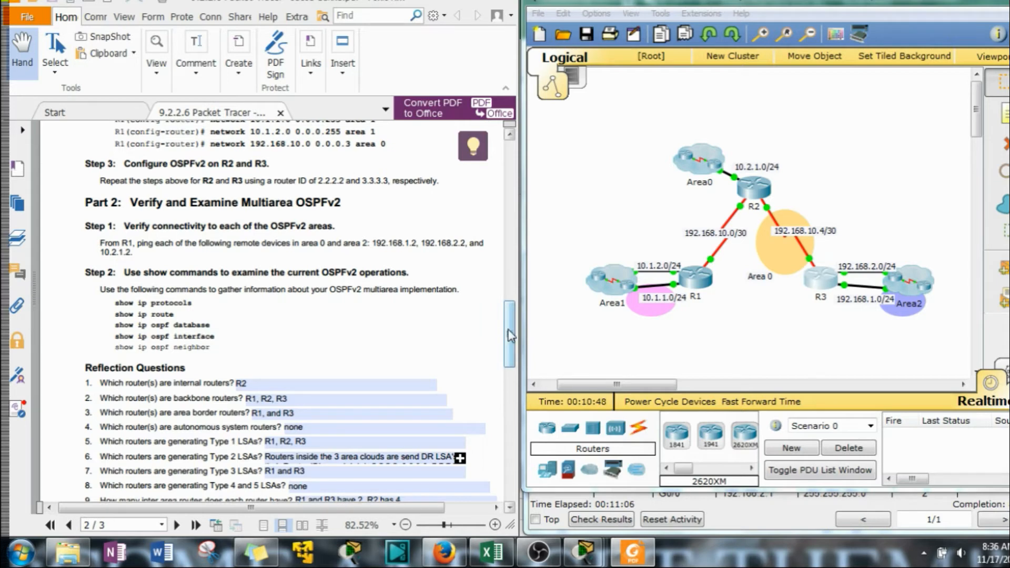
scroll(292, 382, down, 2)
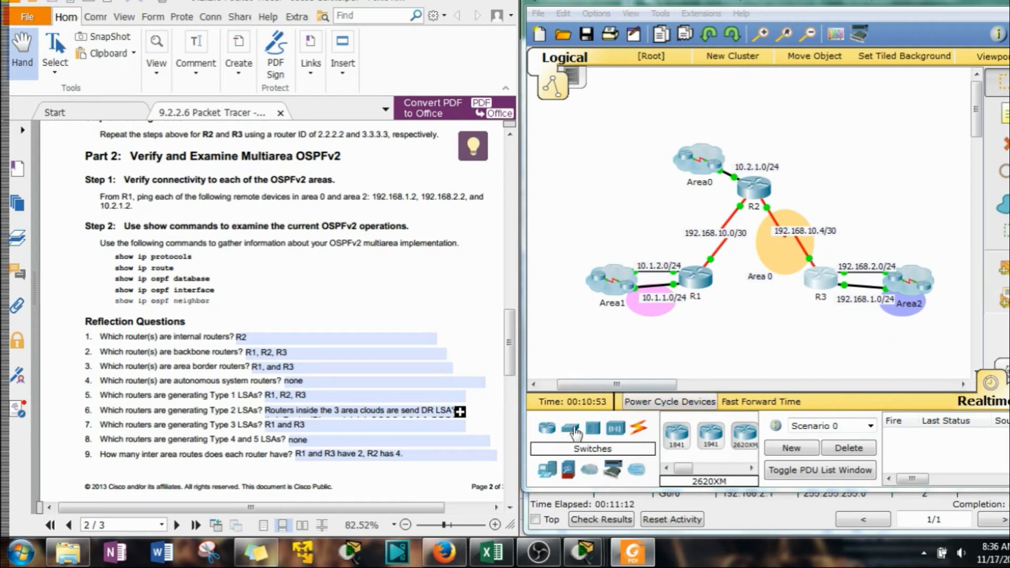
Bring up R1's command-line session and leave configuration mode for privileged EXEC mode
click(672, 371)
click(690, 345)
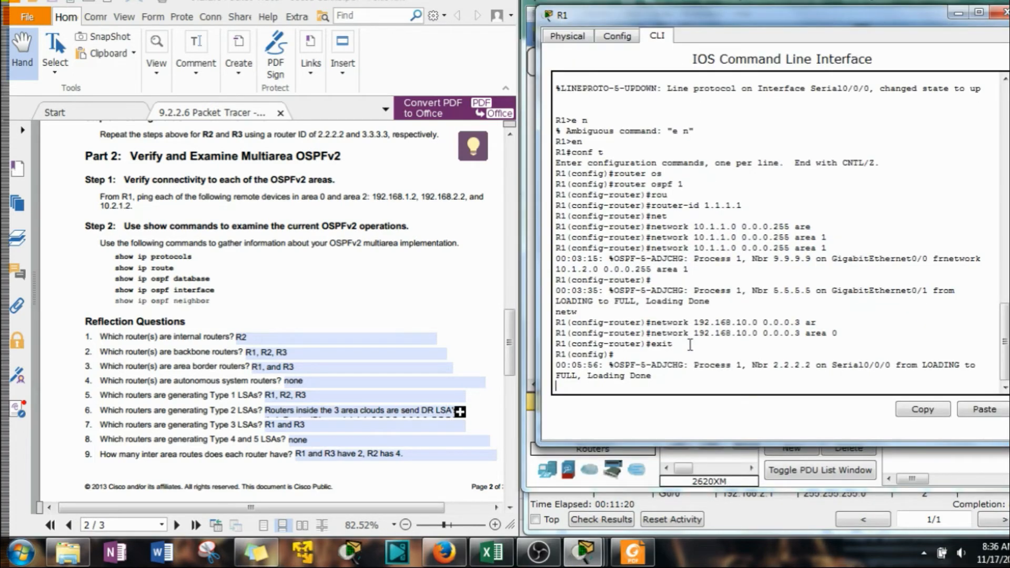
key(Return)
key(Return)
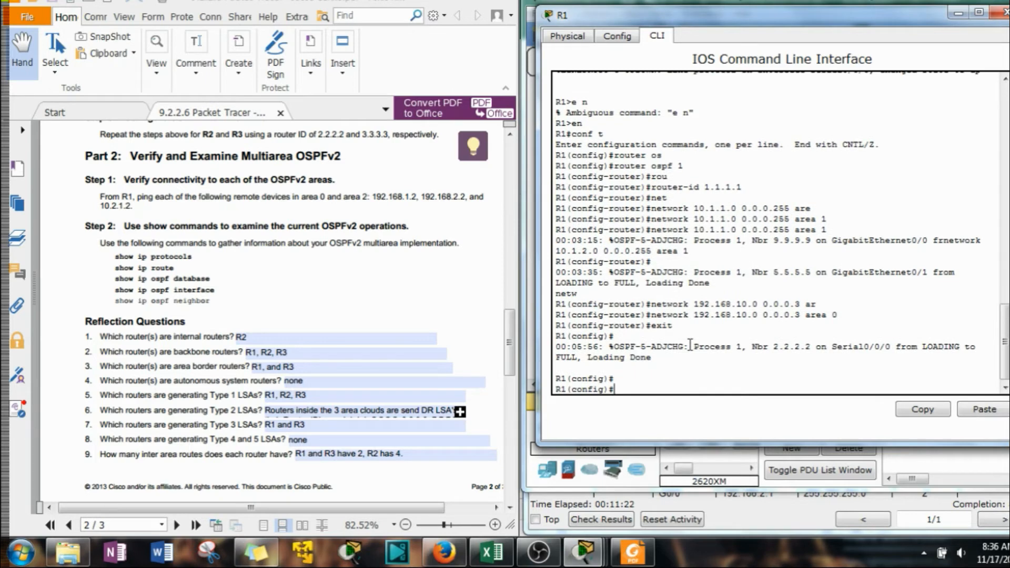
text(end)
key(Return)
key(Return)
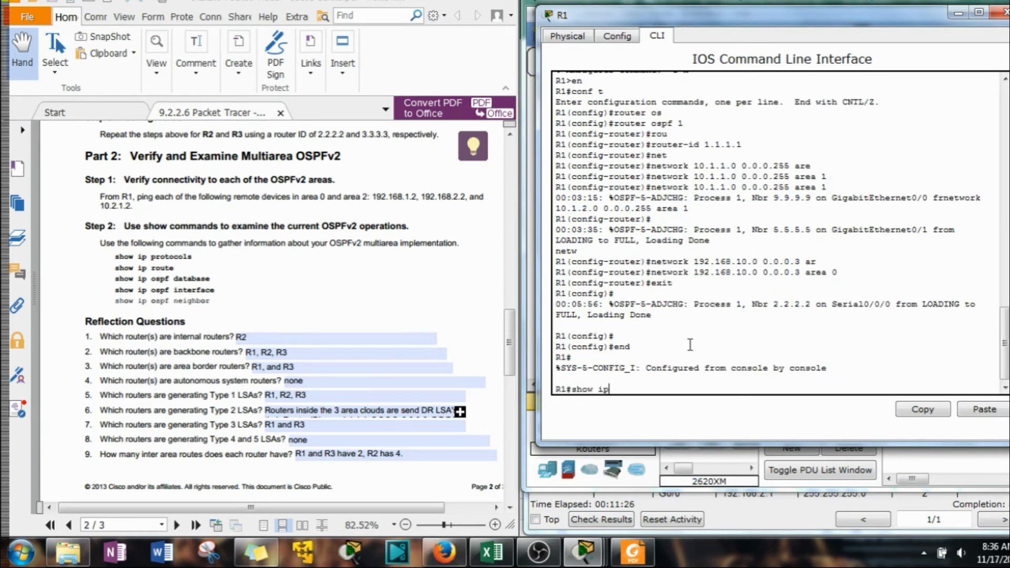
Run show ip ospf neighbor on R1, examine the neighbors' DR states, and put the router window away
text(show ip os)
key(Tab)
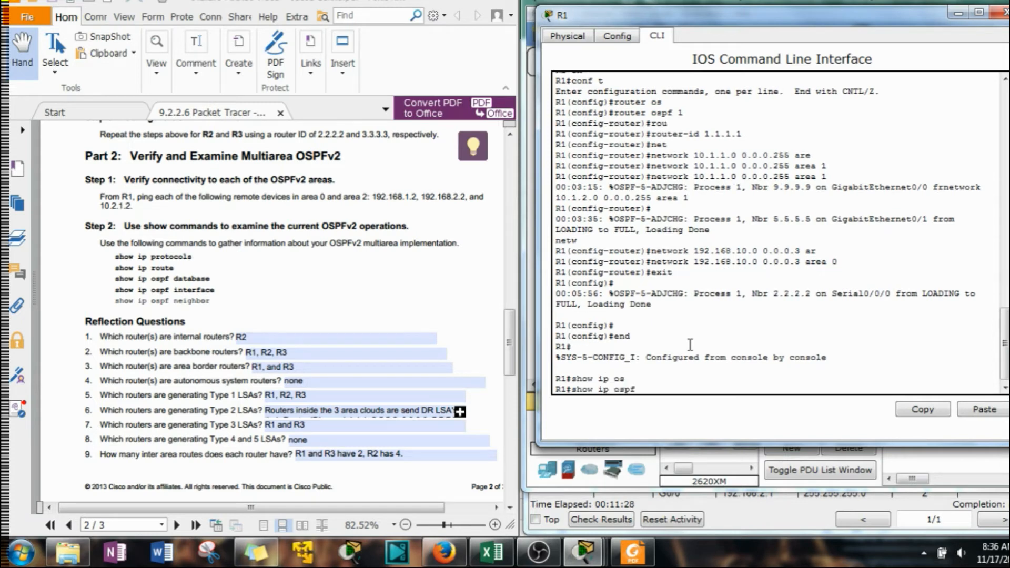
text(ne)
key(Tab)
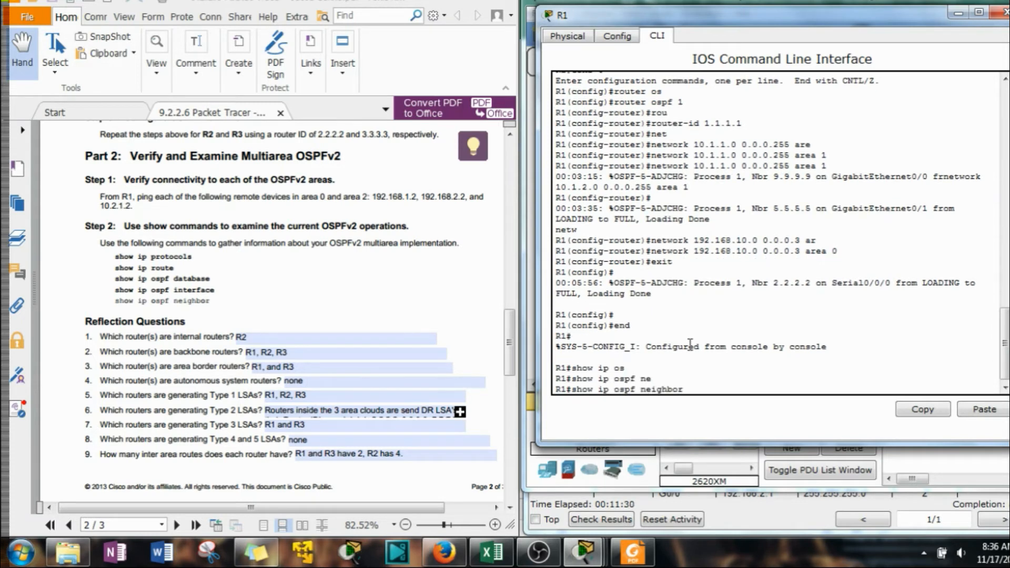
key(Return)
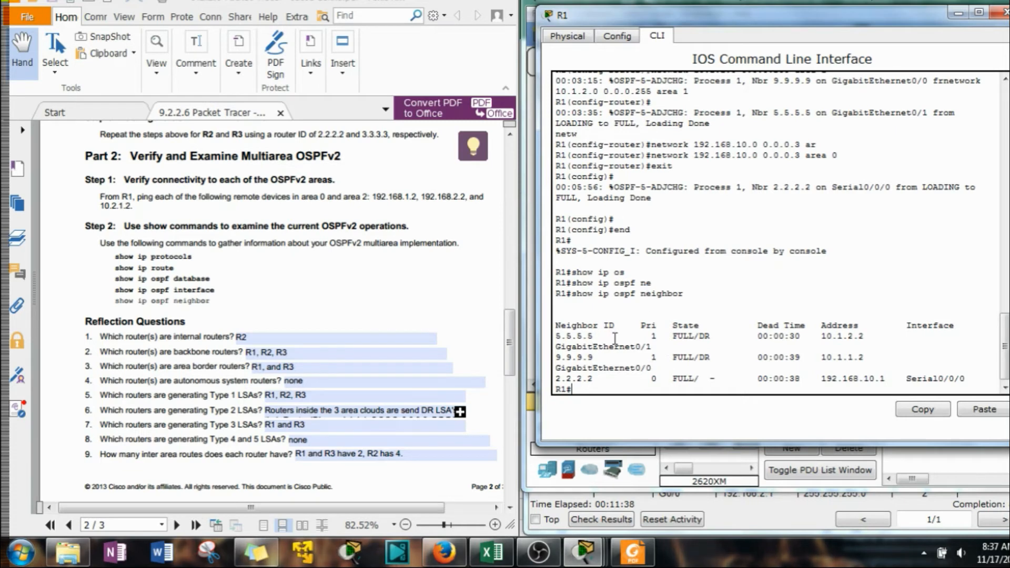
double_click(703, 337)
click(705, 358)
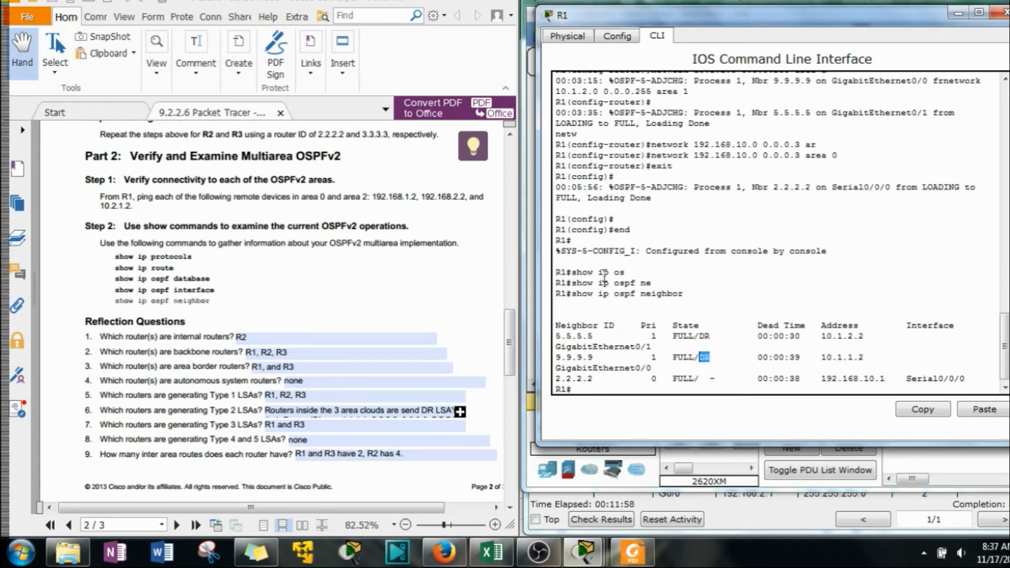
click(959, 13)
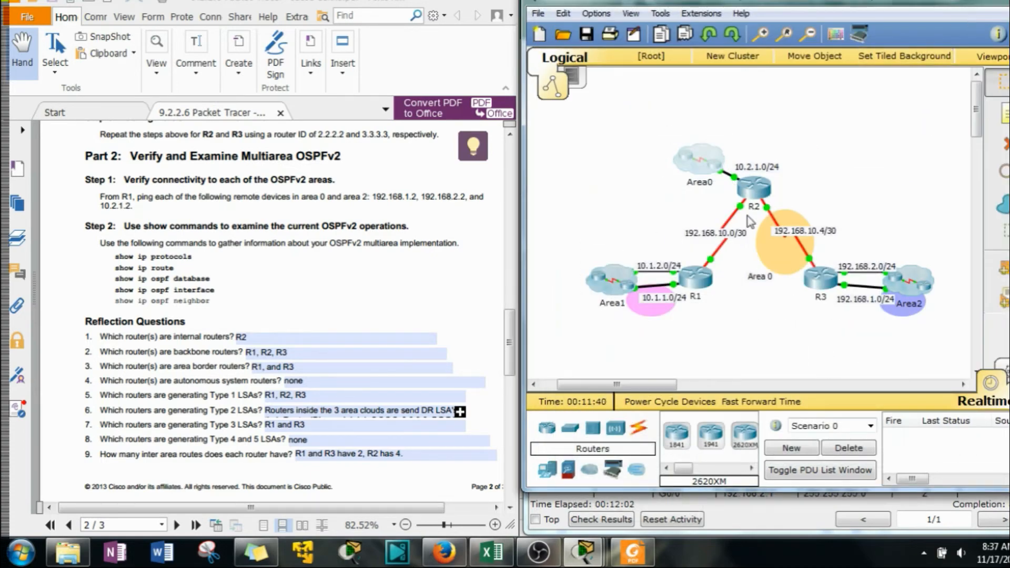
drag(878, 223, 940, 268)
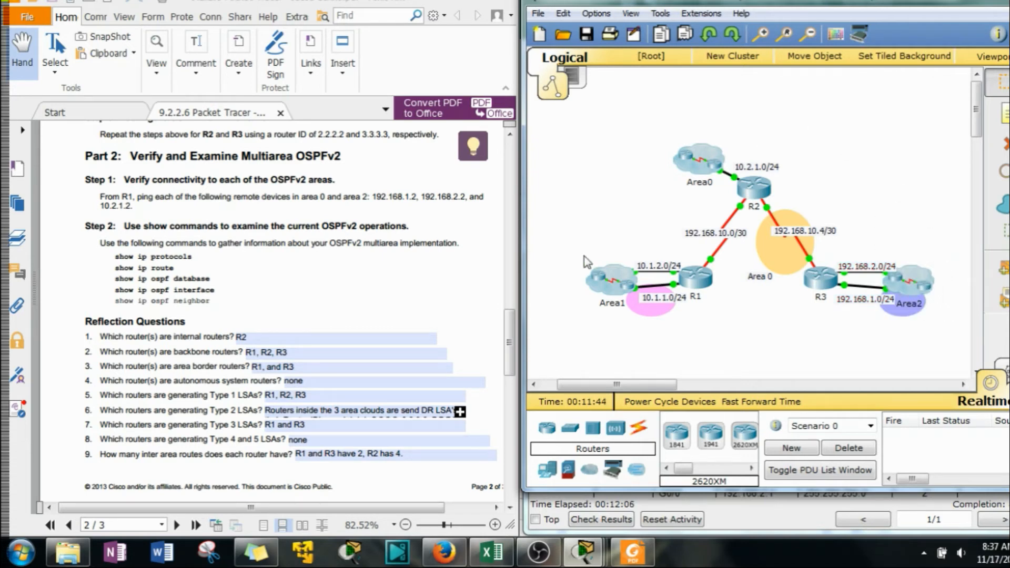
Read through the full multi-line answer to reflection question 6 about routers generating Type 2 LSAs
click(460, 412)
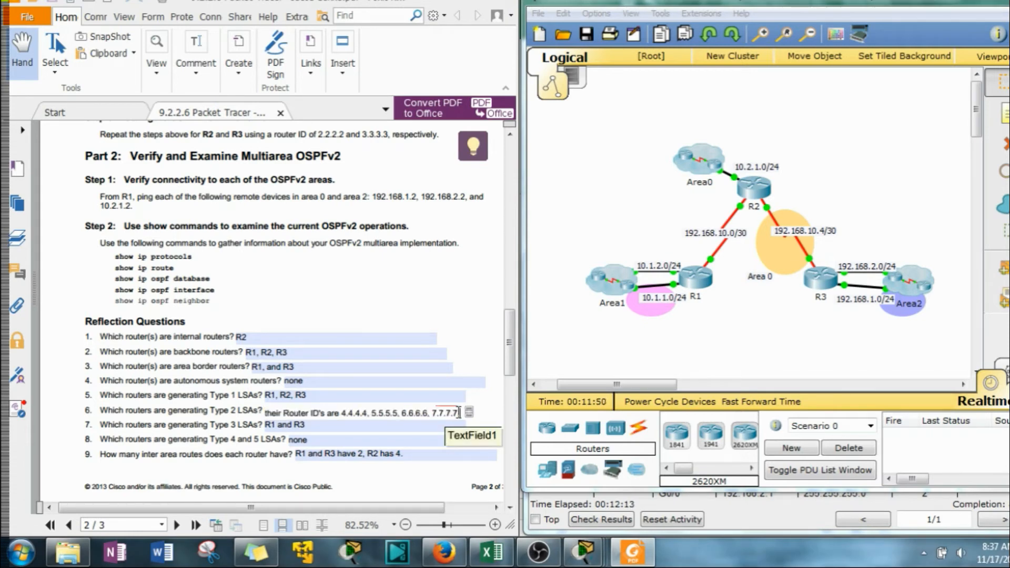
key(Down)
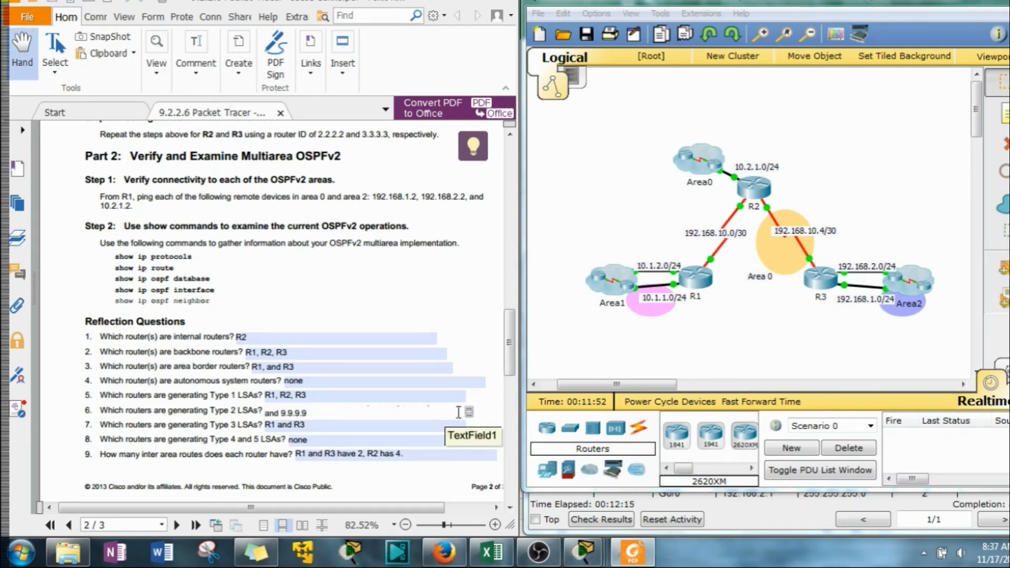
key(Up)
key(Up)
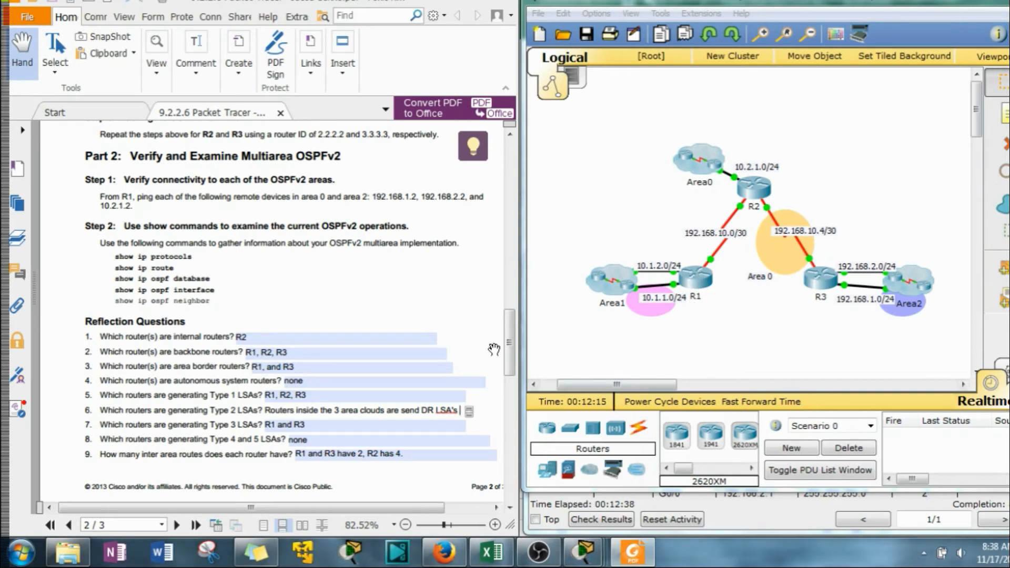
Compare the PDF's topology and addressing table with the LSA and inter-area route answers in reflection questions 6 to 9
scroll(510, 322, up, 5)
scroll(510, 322, up, 10)
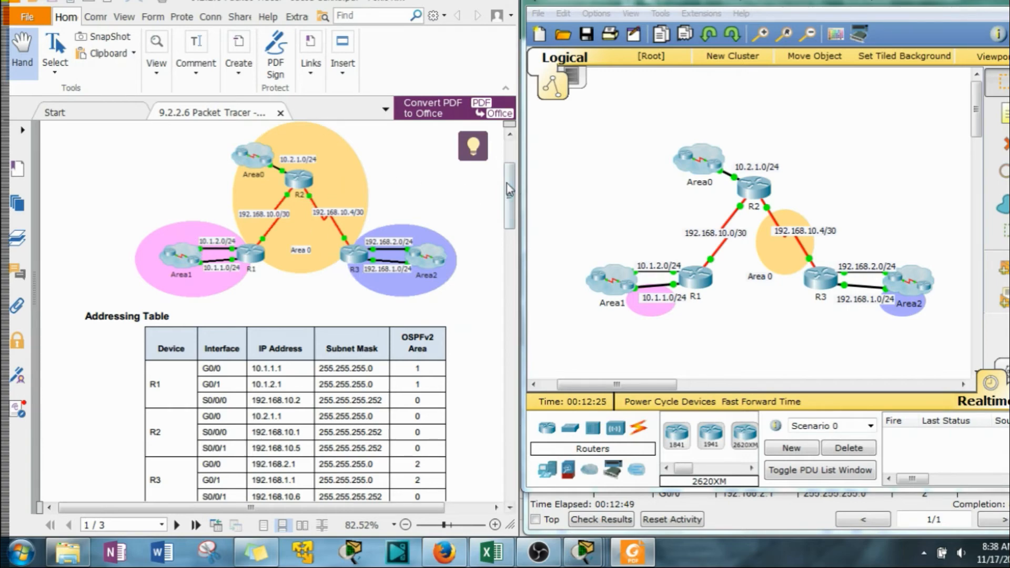
drag(510, 195, 500, 338)
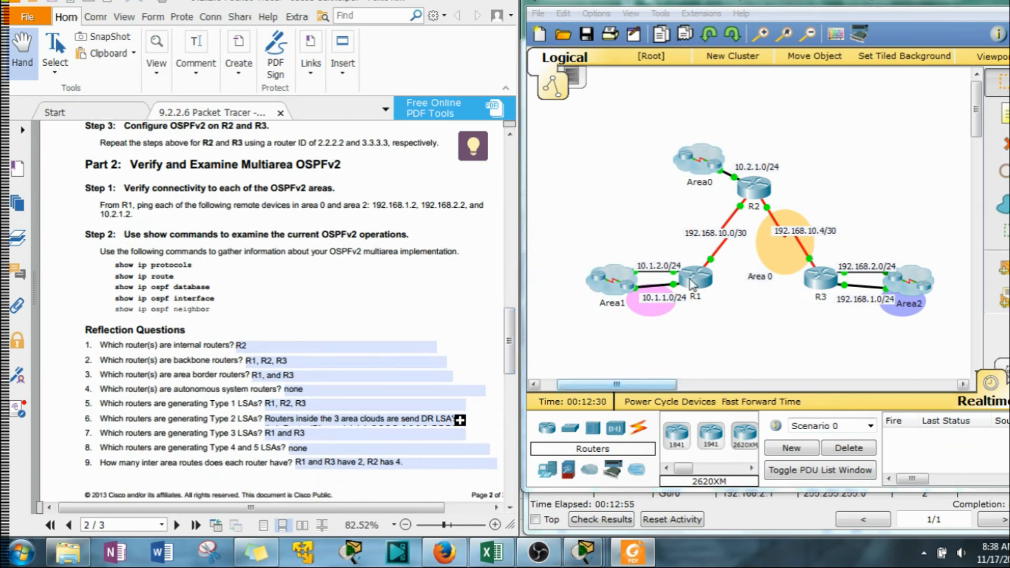
drag(509, 351, 510, 365)
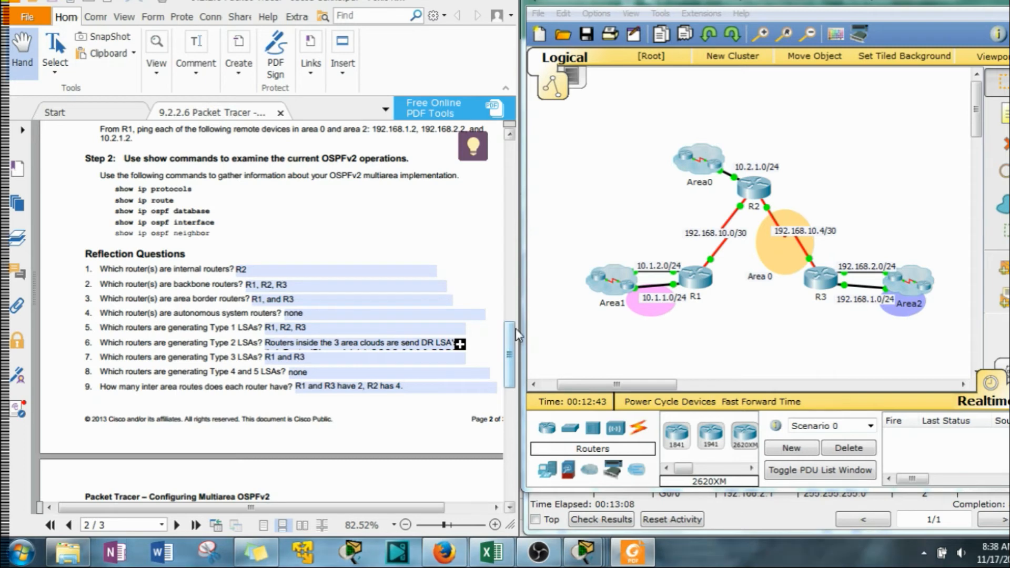
scroll(316, 376, down, 1)
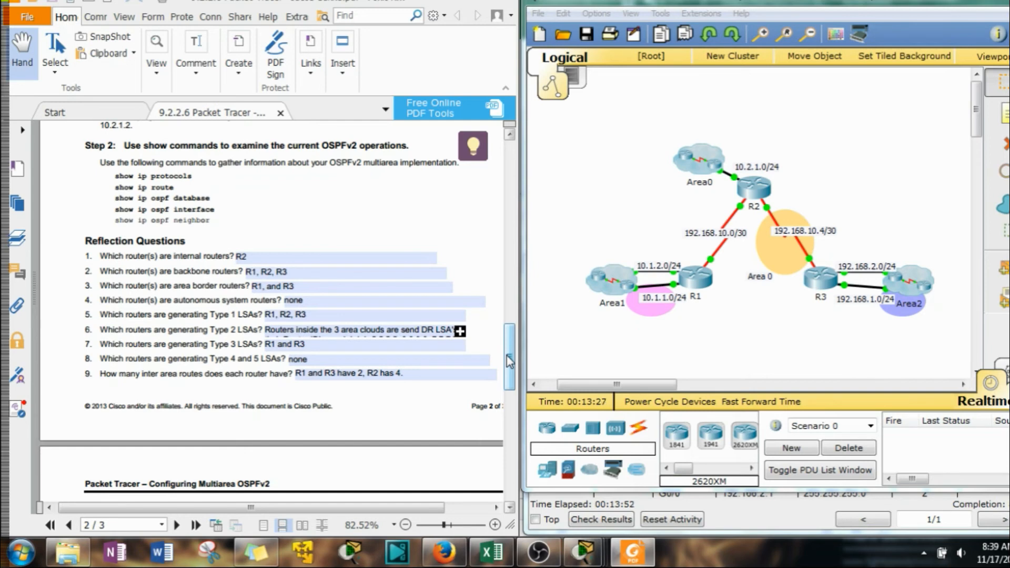
scroll(509, 362, down, 3)
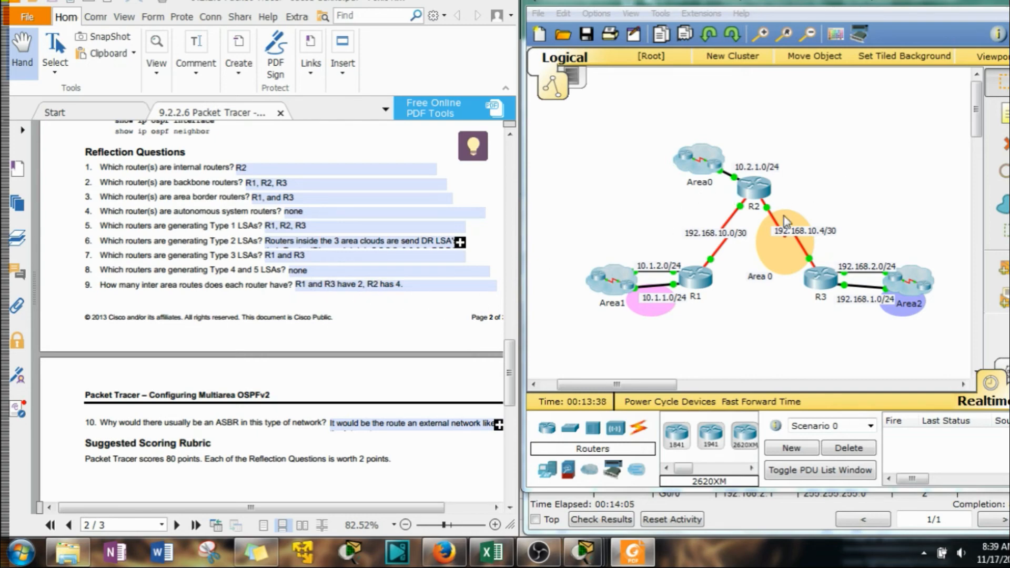
Reopen R1's command-line session and run show ip route ospf
click(697, 278)
key(Return)
key(Return)
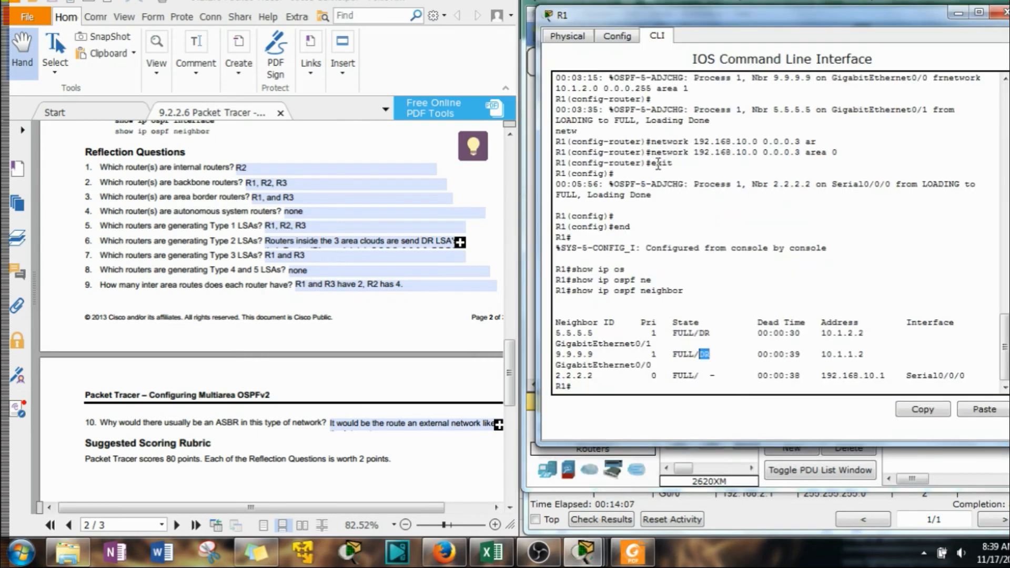
text(show ip)
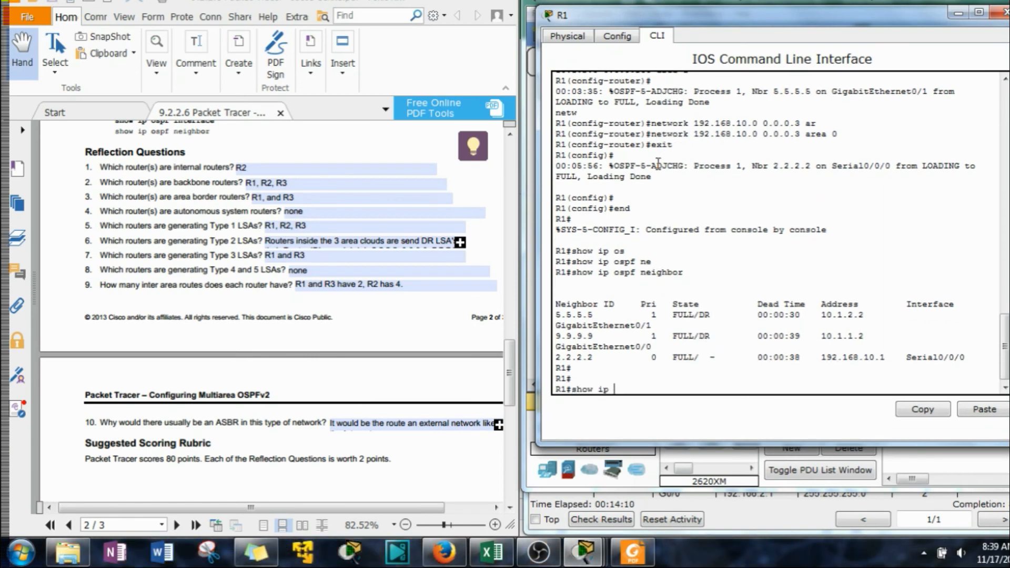
text( rou)
key(Tab)
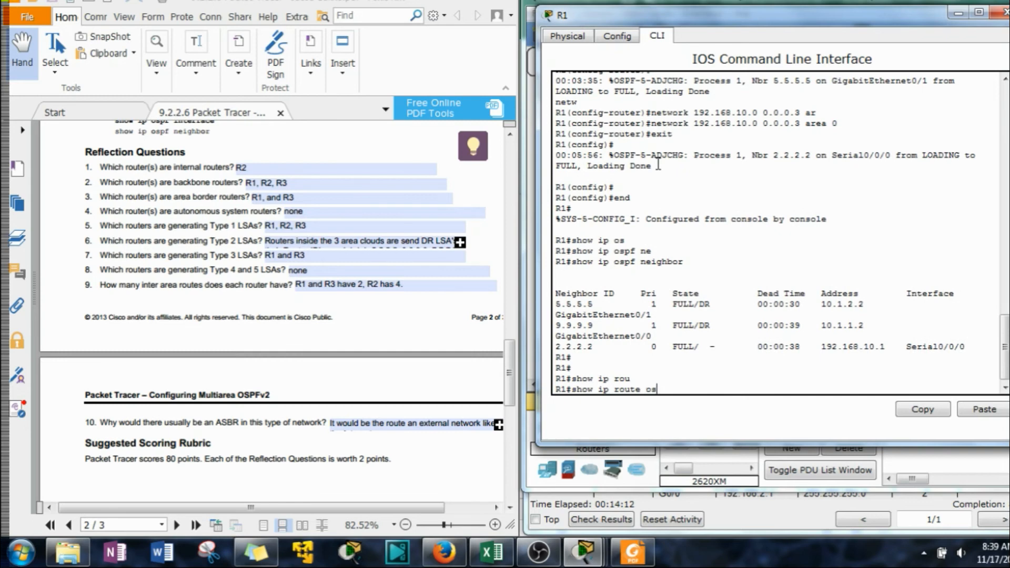
text(os)
key(Tab)
key(Return)
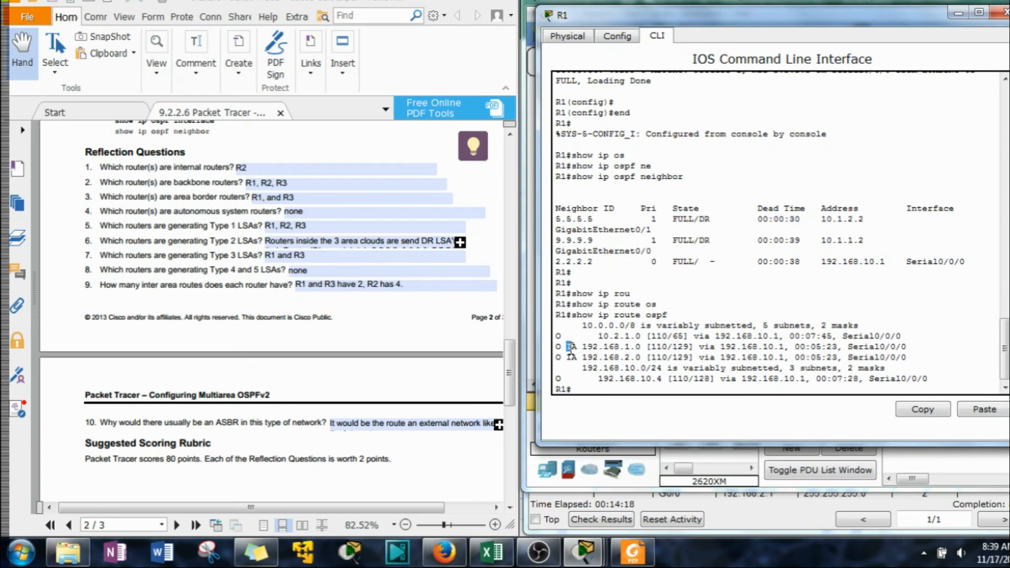
Examine R1's inter-area (IA) routes and match them with the Area2 networks in the topology, moving R1's window clear of the diagram
drag(568, 357, 564, 349)
click(569, 346)
drag(905, 24, 383, 26)
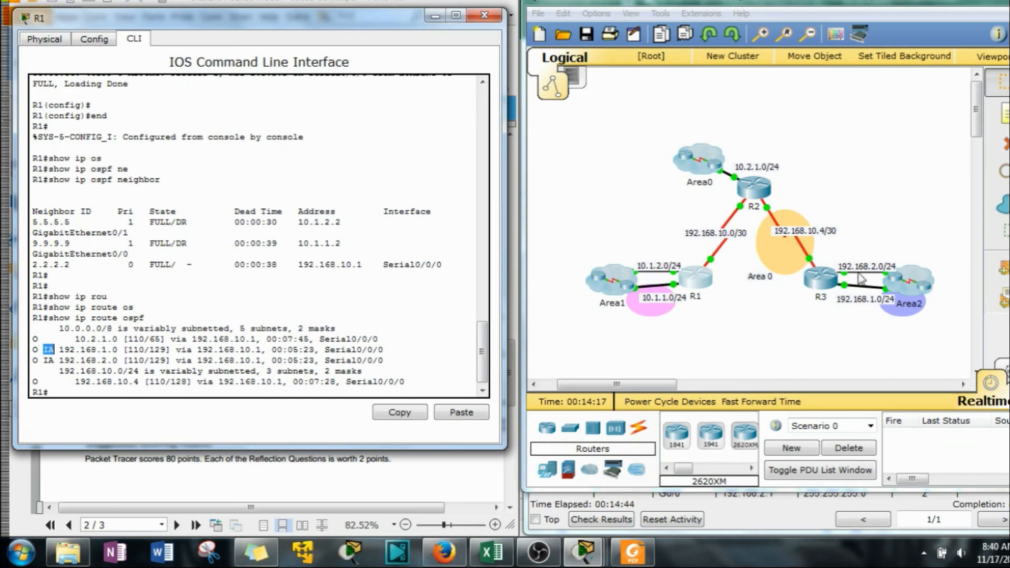
drag(868, 239, 857, 363)
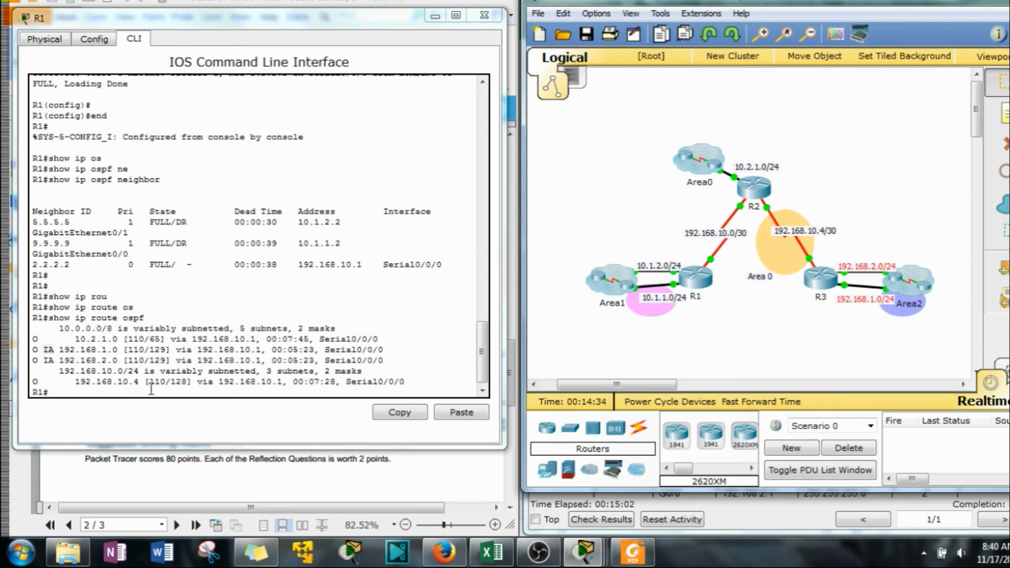
Bring up R2's command-line session and leave configuration mode for privileged EXEC mode
click(754, 186)
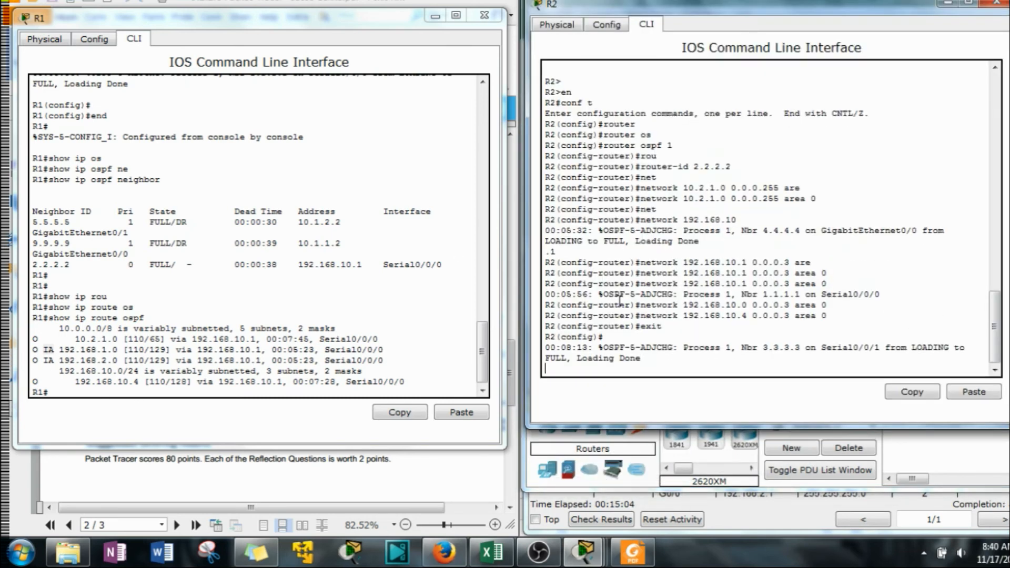
key(Return)
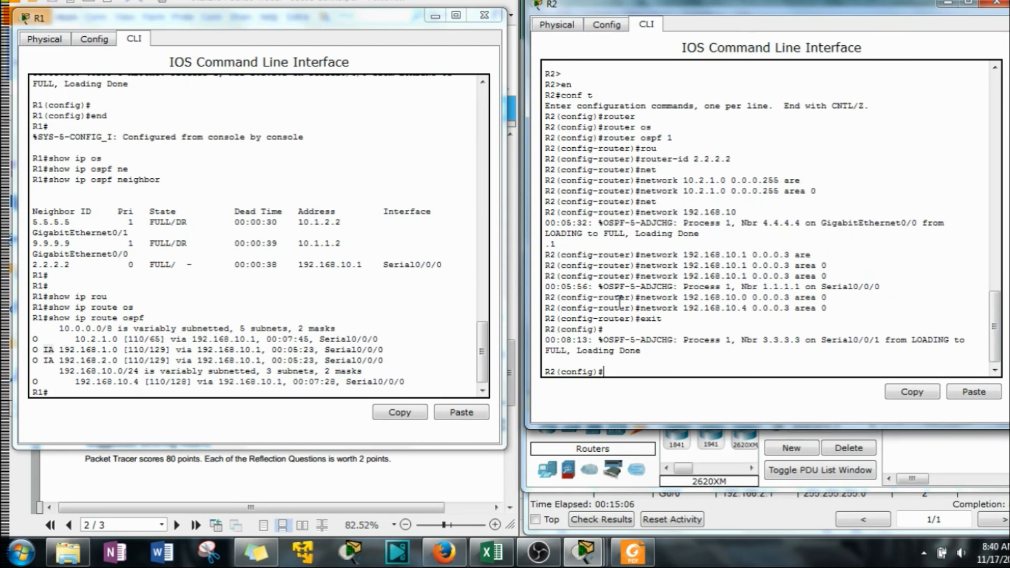
text(end)
key(Return)
Display R2's OSPF routes with show ip route ospf
text(show ip)
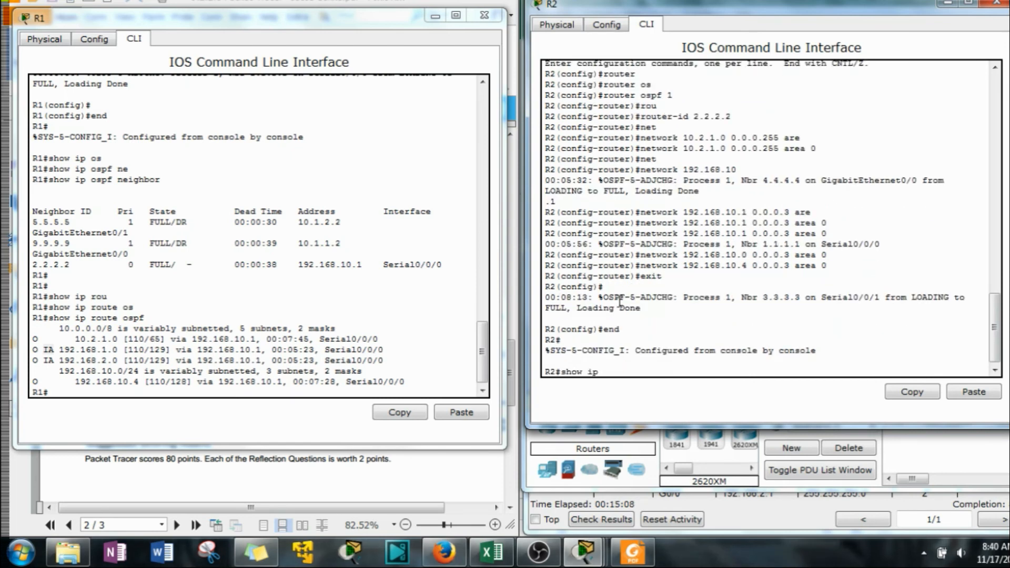
text( rou)
key(Tab)
text(o)
key(Tab)
key(Return)
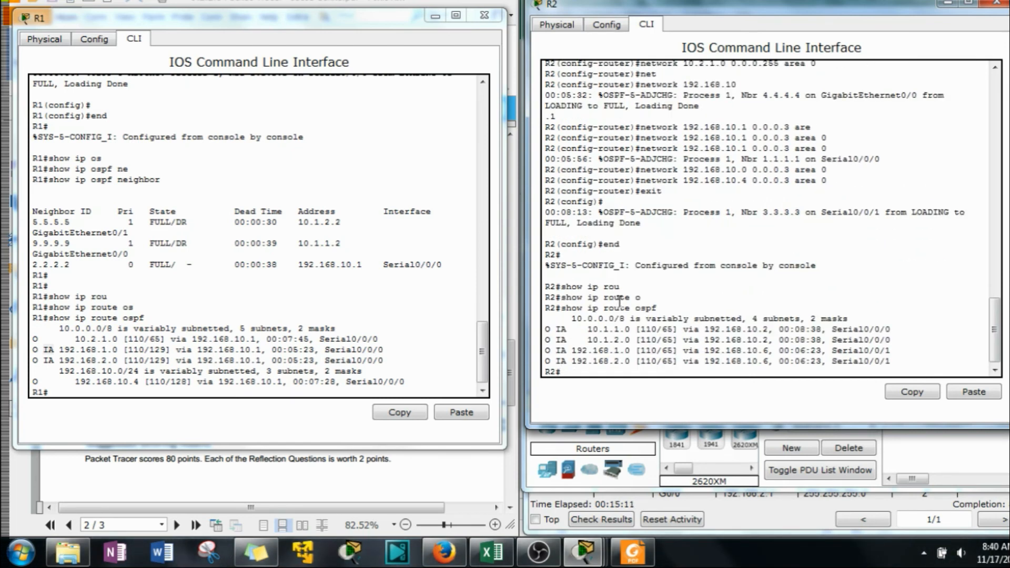
Examine R2's inter-area routes and match them with the Area1 and Area2 networks in the topology, moving R2's window off the diagram
drag(556, 329, 590, 361)
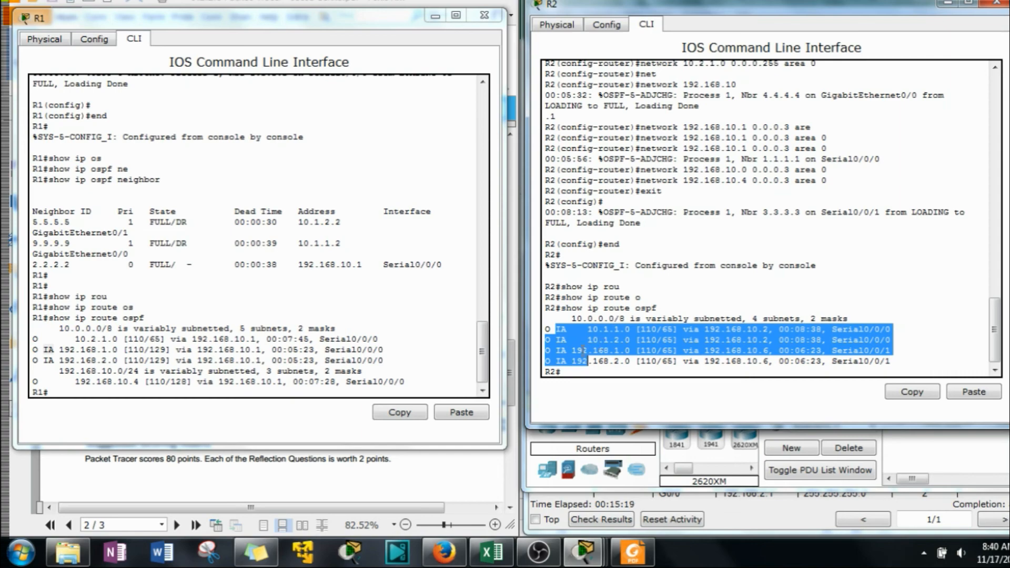
drag(867, 16, 359, 21)
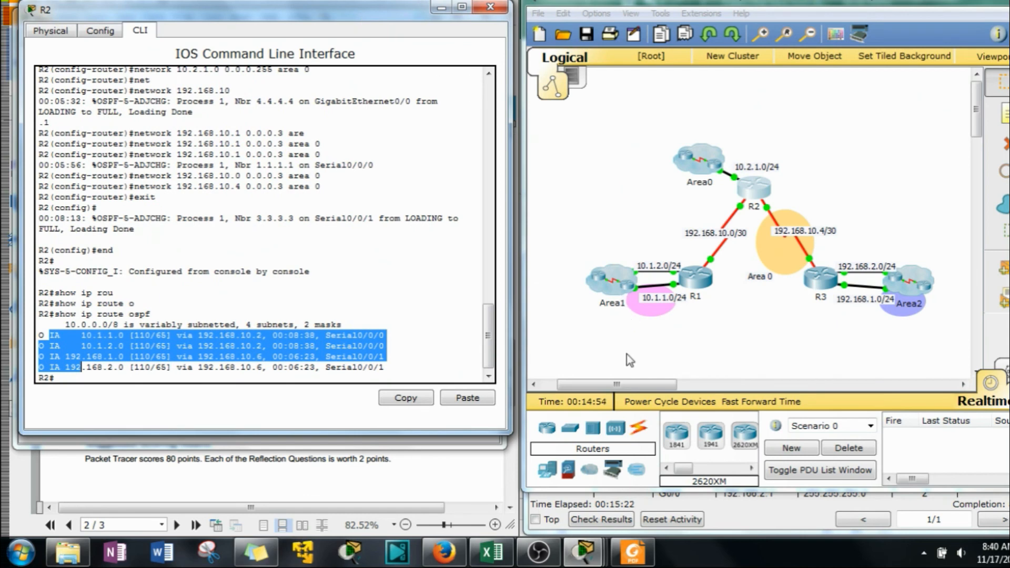
drag(567, 241, 682, 337)
drag(960, 354, 872, 247)
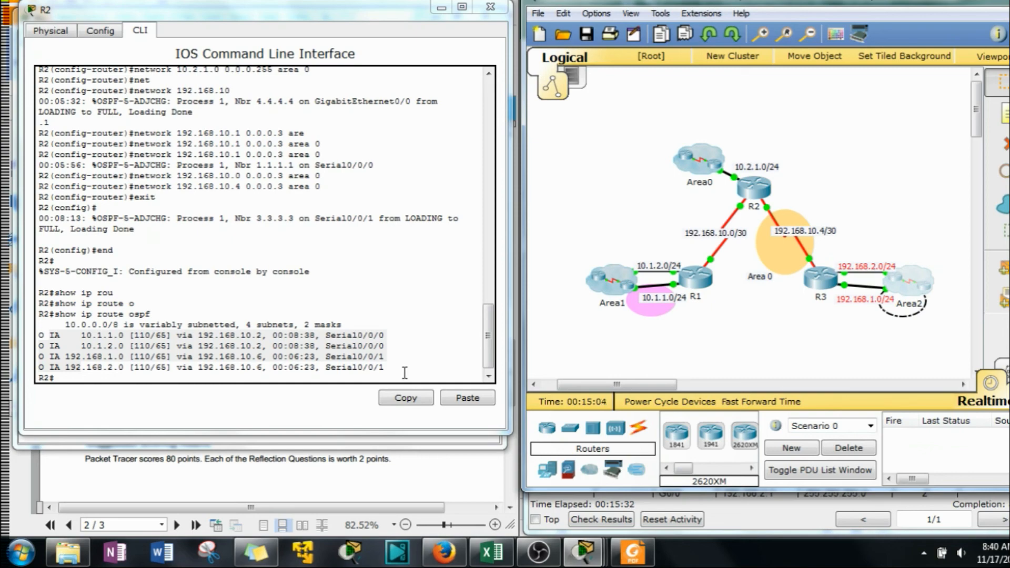
Bring up R3's command-line session, move its window off the diagram, and leave router configuration mode for privileged EXEC mode
click(820, 279)
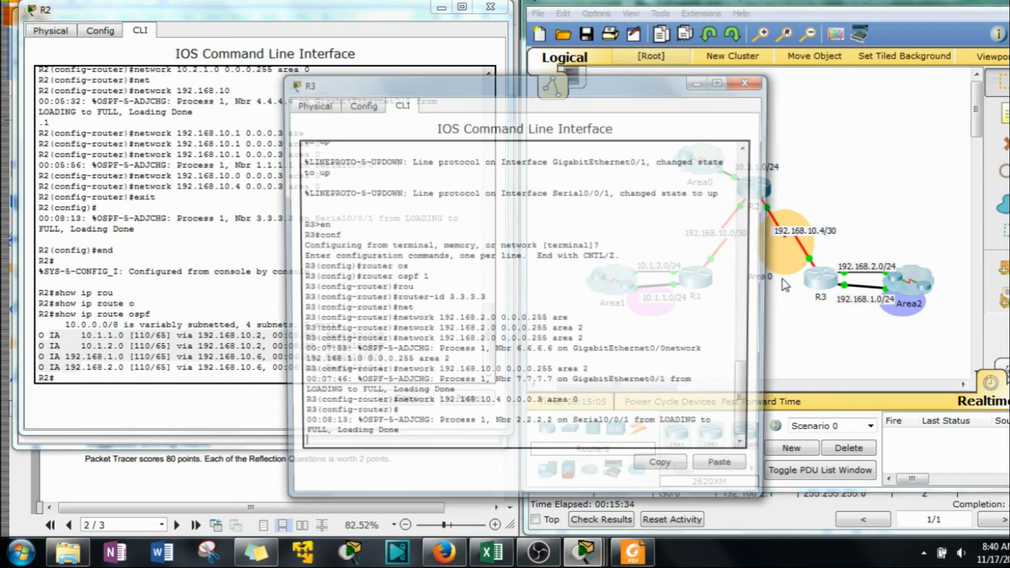
drag(573, 84, 352, 62)
drag(635, 207, 659, 341)
click(164, 421)
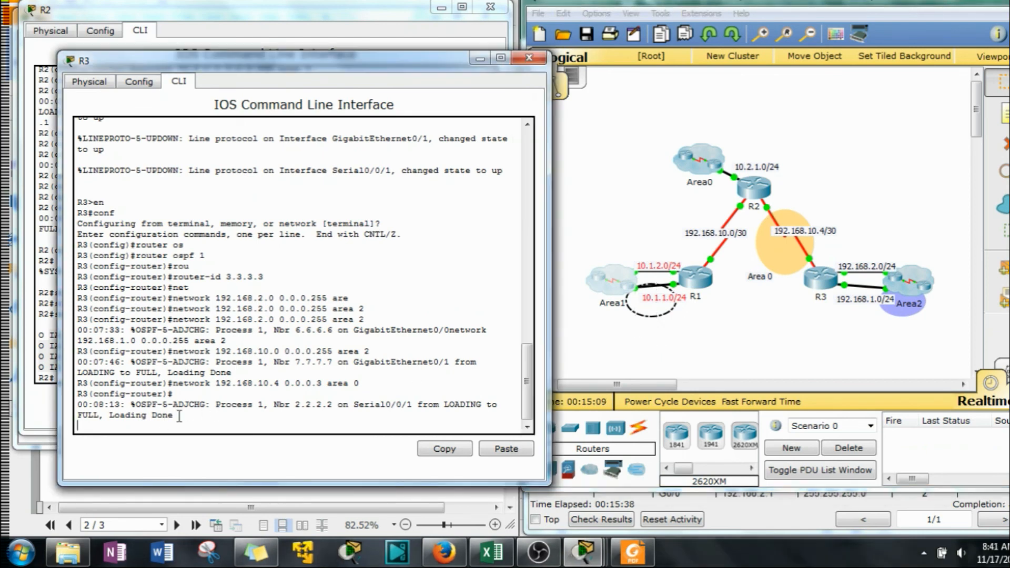
key(Return)
text(en)
key(Return)
text(d)
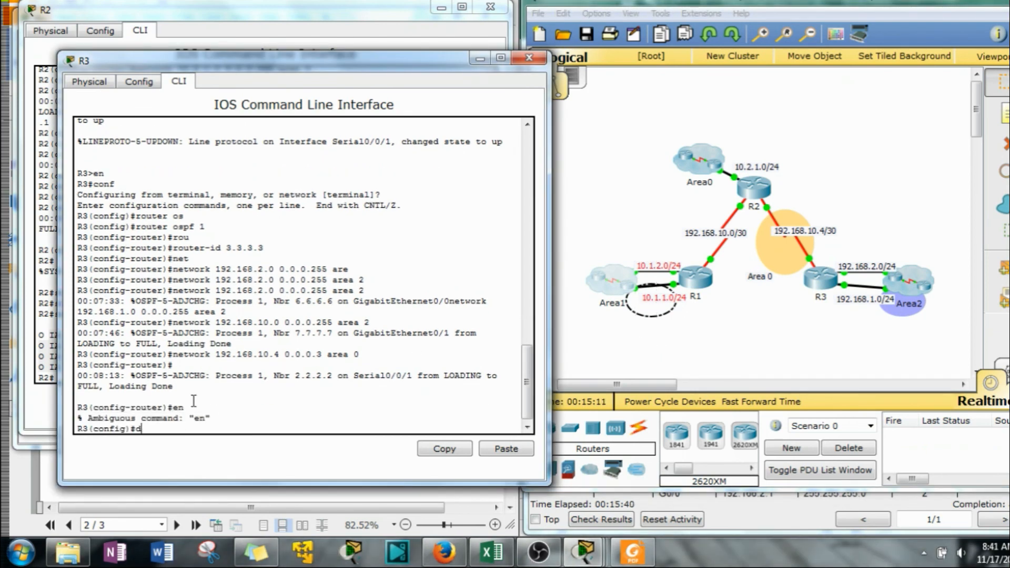
key(BackSpace)
key(BackSpace)
text(end)
key(Return)
Run show ip route ospf on R3
text(sho)
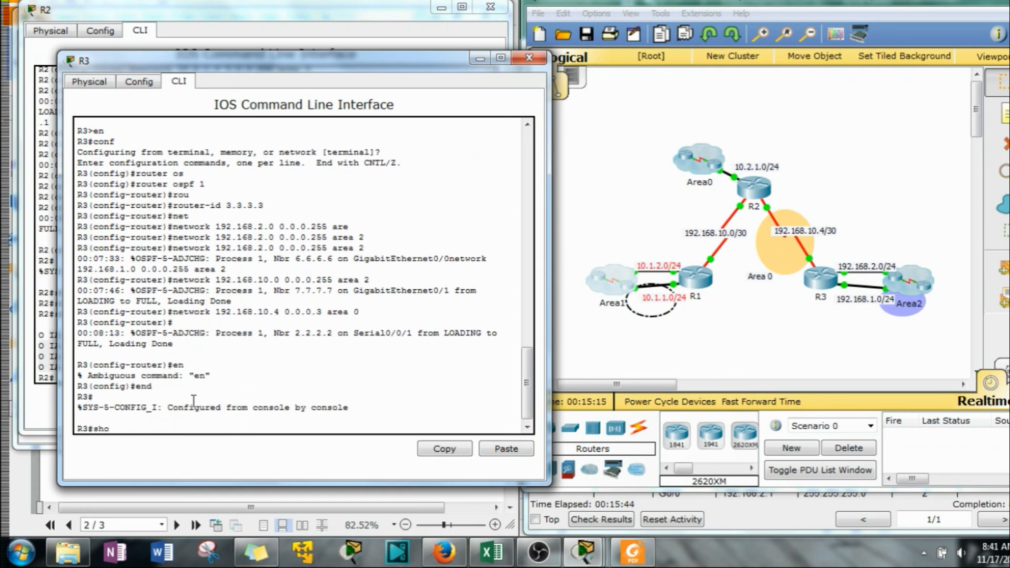
text(w ip rout)
key(Tab)
text(o)
key(Tab)
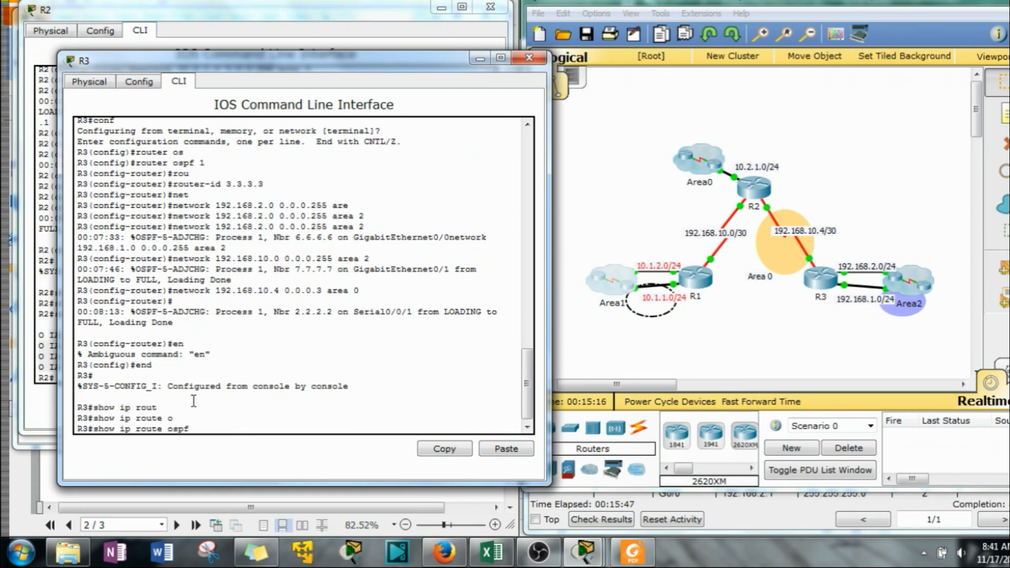
key(Return)
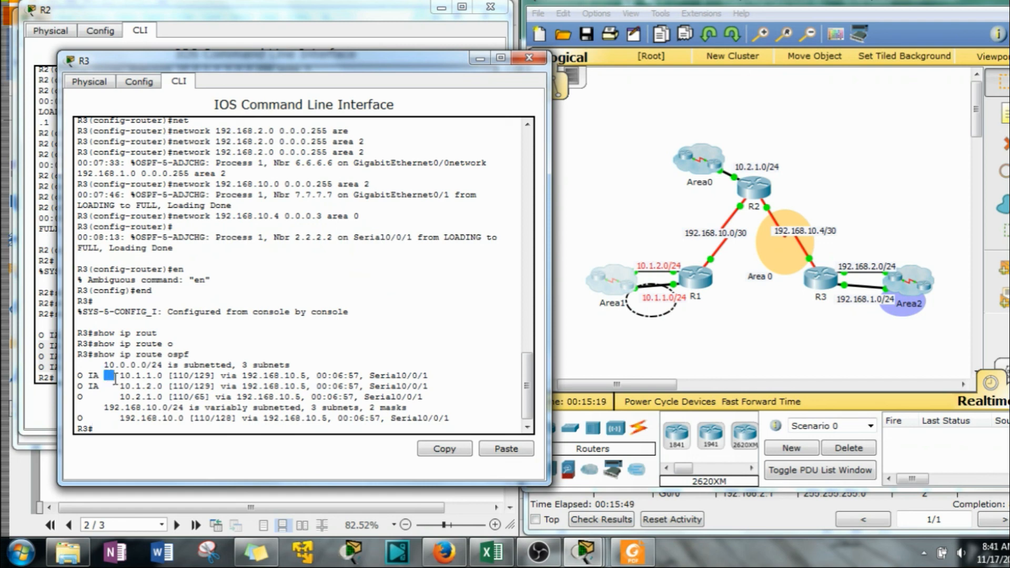
Examine R3's inter-area routes and match them with the Area1 networks in the topology
drag(104, 375, 167, 386)
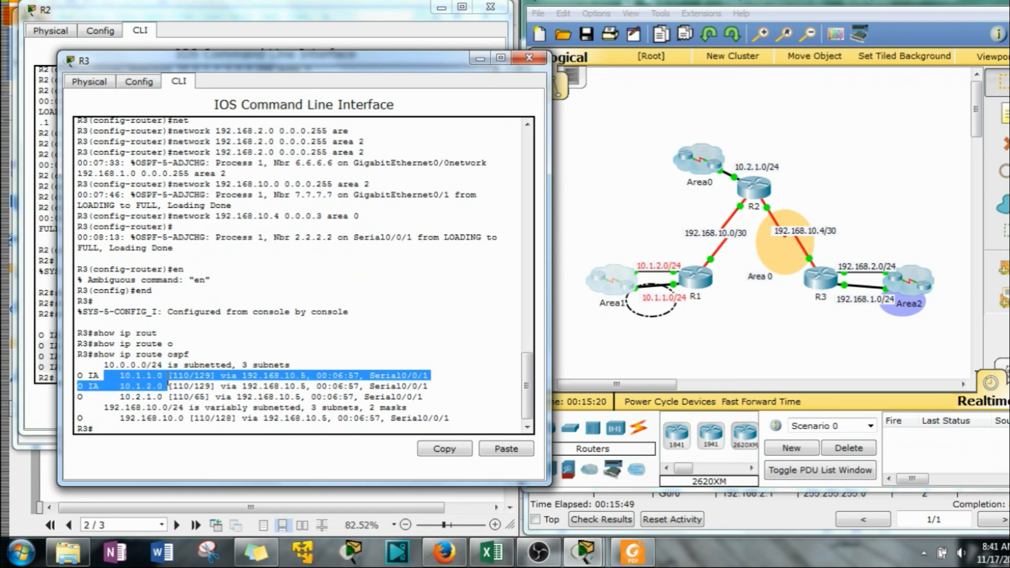
click(862, 354)
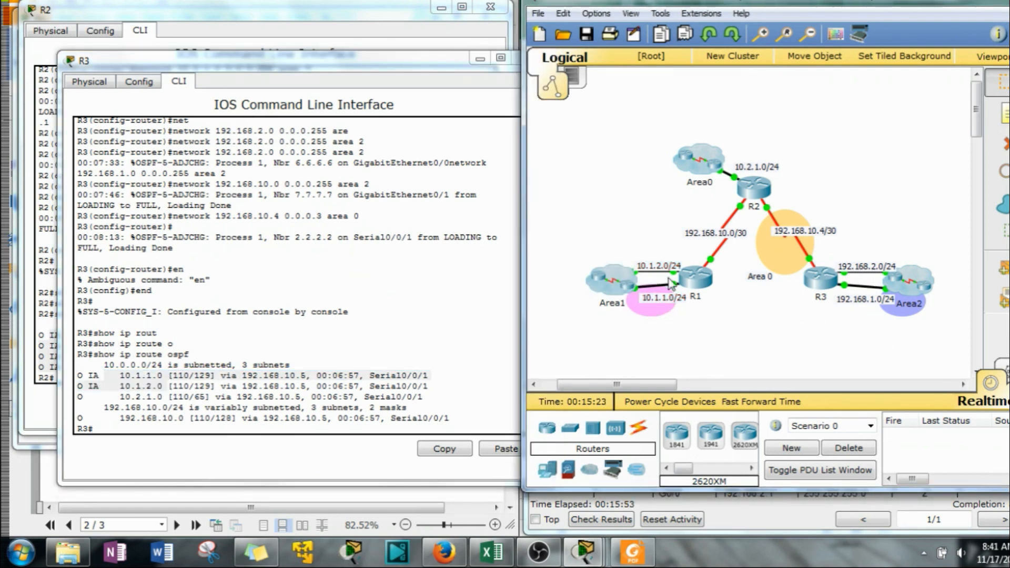
drag(585, 238, 666, 336)
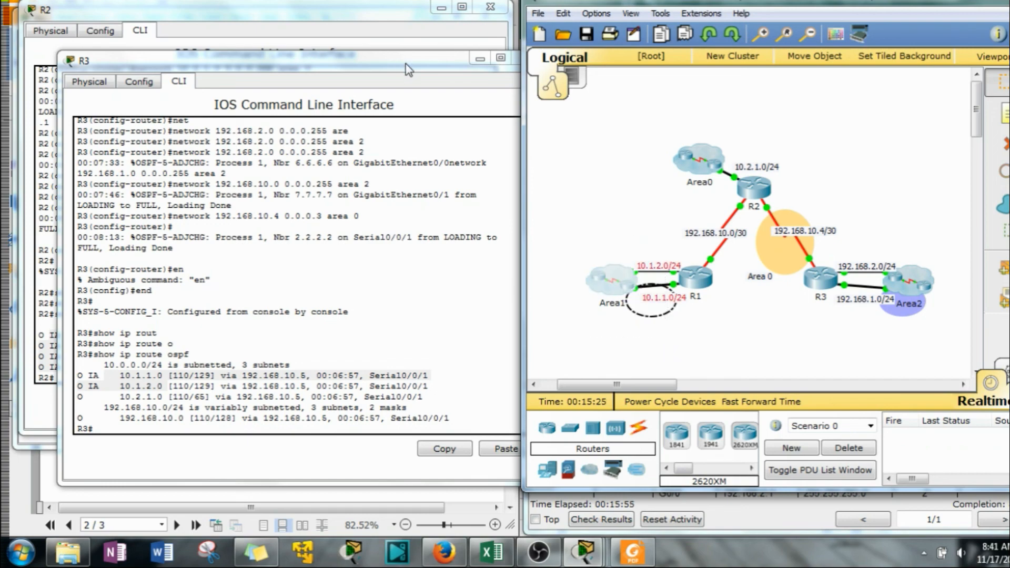
Minimize the R3, R2 and R1 windows to uncover the PDF worksheet
click(480, 59)
click(444, 13)
click(437, 14)
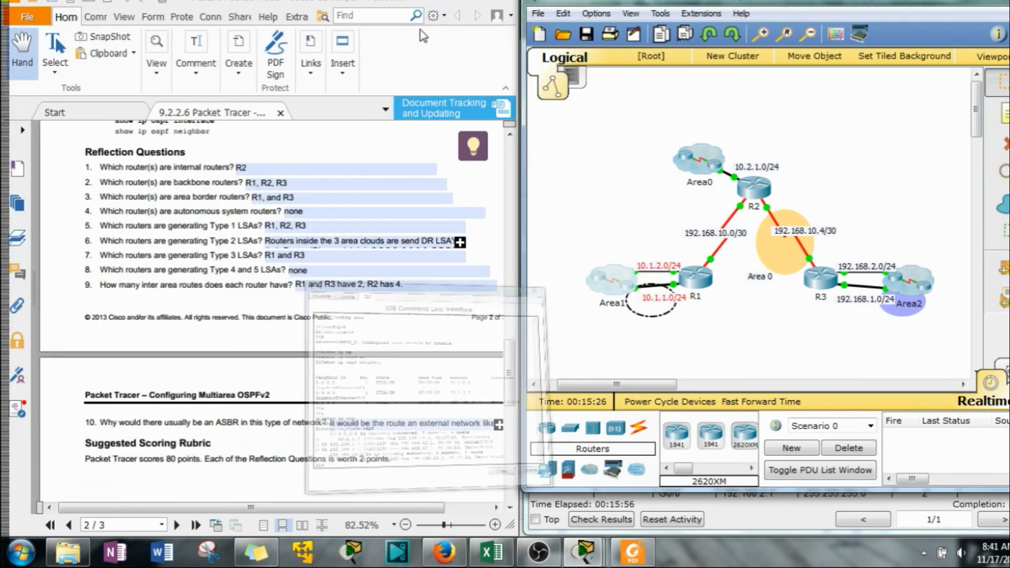
Review reflection question 10 about the ASBR and the scoring rubric, and return to the topology diagram on page 1
drag(238, 505, 253, 505)
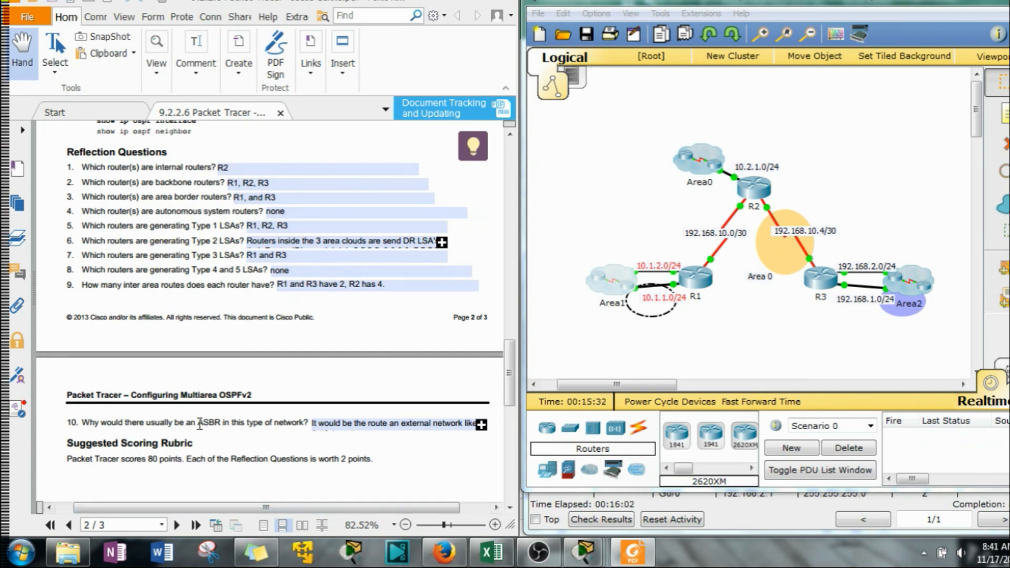
drag(200, 423, 220, 423)
drag(266, 509, 287, 509)
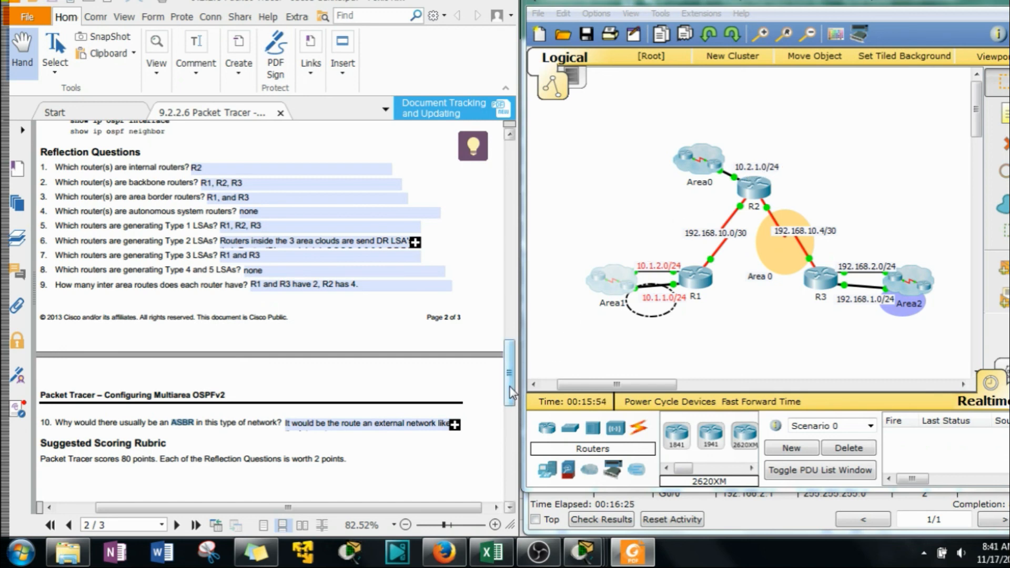
scroll(510, 392, down, 2)
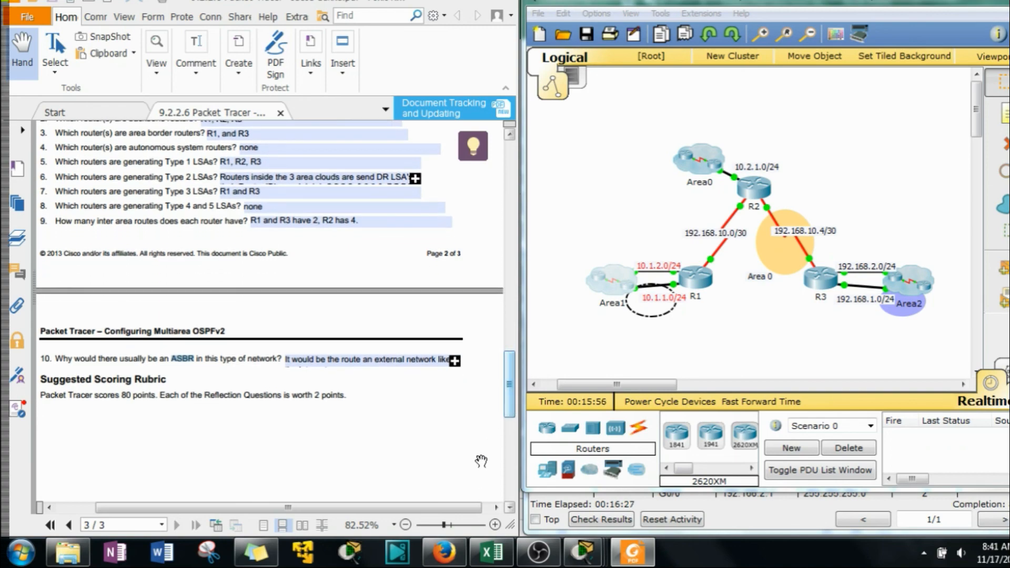
drag(509, 406, 510, 178)
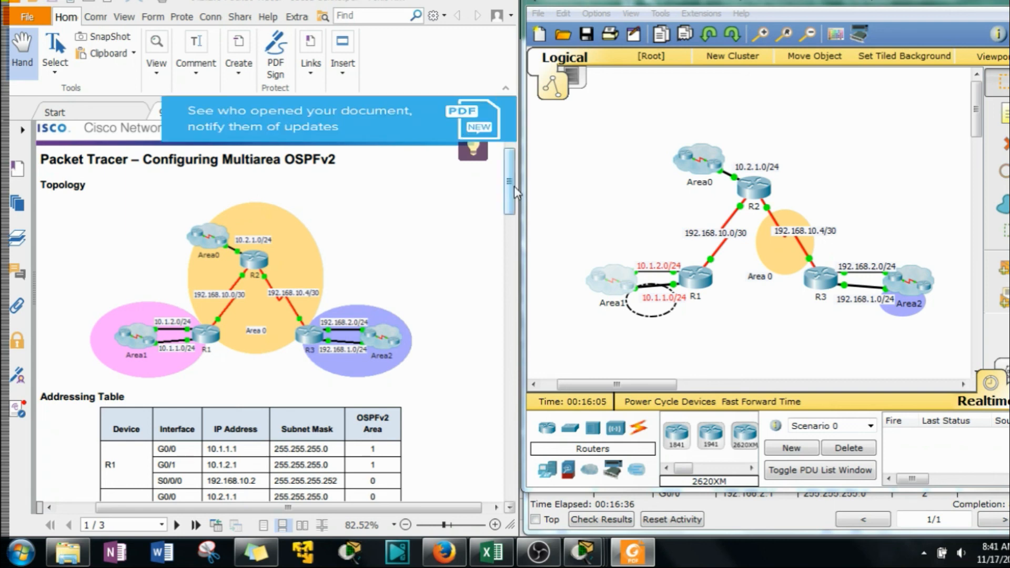
click(841, 129)
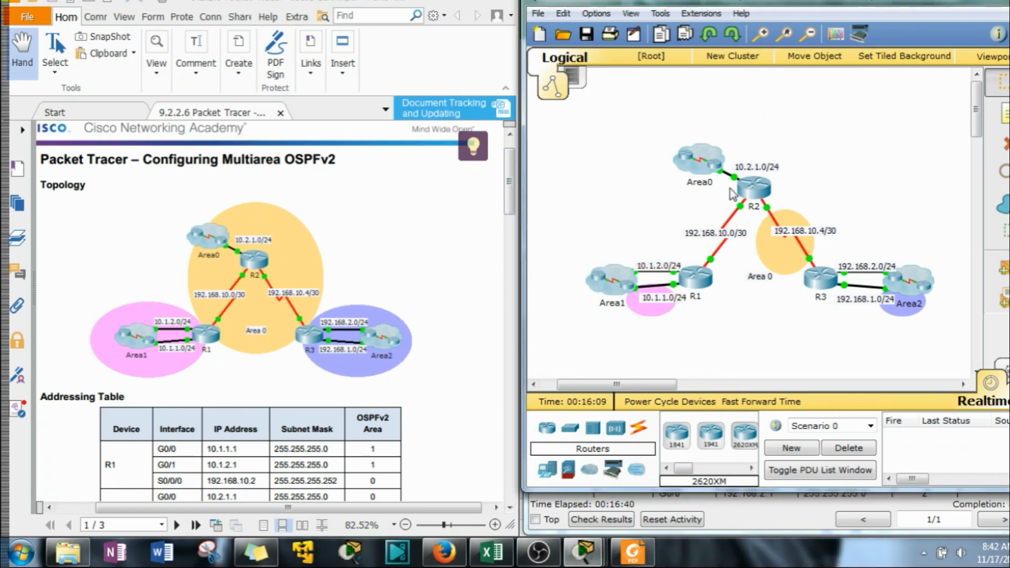